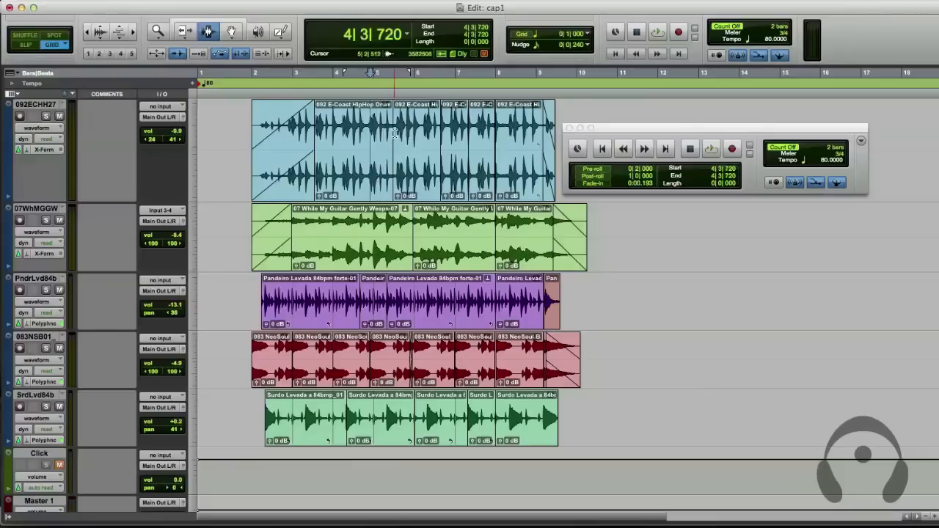
- Nudge the edit cursor on the 092ECHH27 track back to 4|1|240 in 1/16-note steps
key(minus)
key(minus)
key(minus)
key(minus)
key(minus)
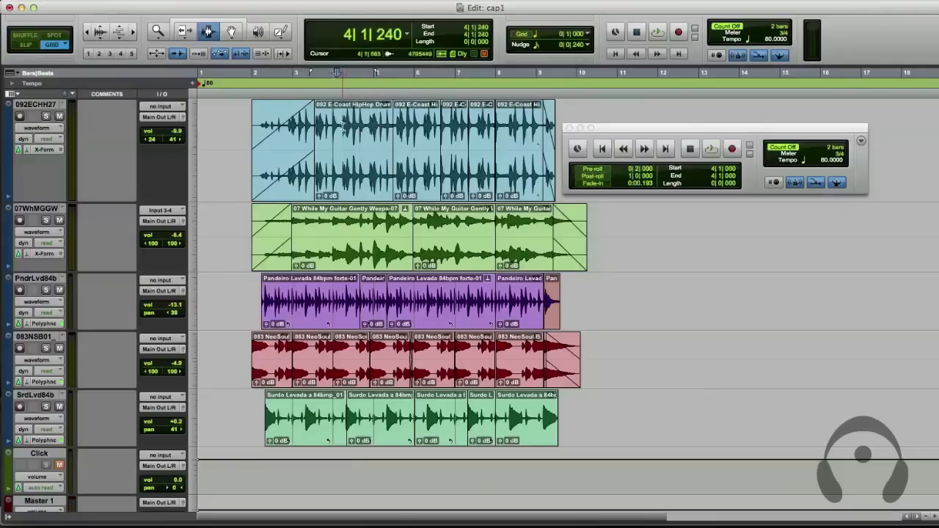
- Nudge the edit cursor on the 092ECHH27 track forward to 5|2|000 in 1/16-note steps
key(plus)
key(plus)
key(plus)
key(plus)
key(plus)
key(plus)
key(plus)
key(plus)
key(plus)
key(plus)
key(plus)
key(plus)
key(plus)
key(plus)
key(plus)
key(plus)
key(plus)
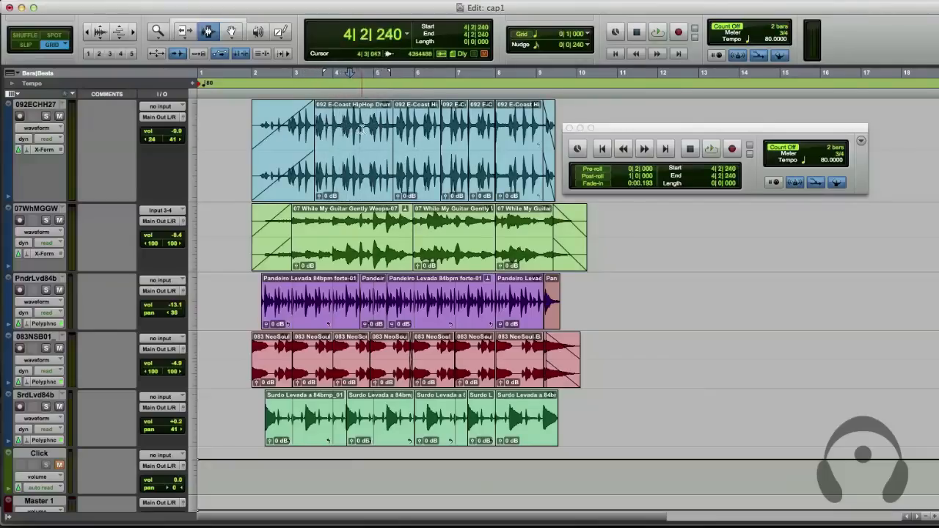
key(plus)
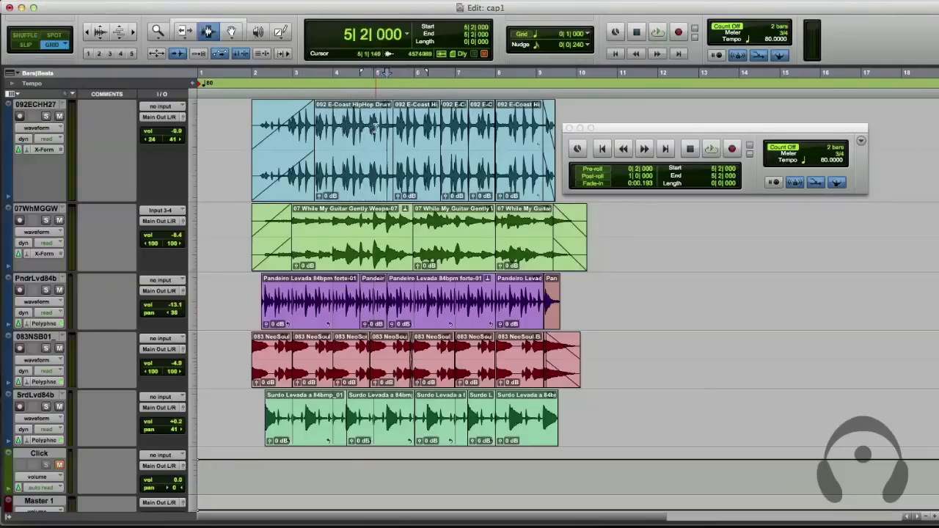
- Nudge the edit cursor back to 5|1|240 in 1/16-note steps
key(minus)
key(minus)
key(minus)
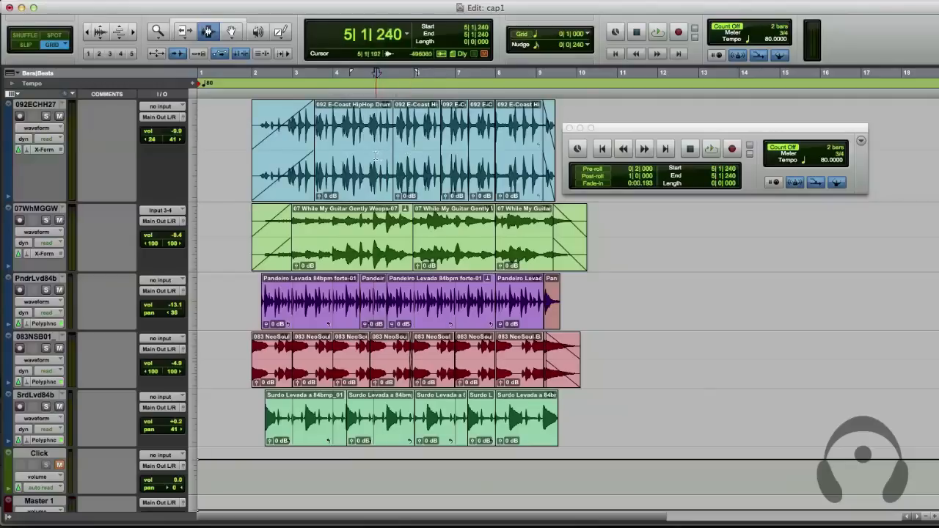
- Set the nudge value to a 1/2 note and nudge the edit cursor back and forth, ending at 5|1|240
click(588, 47)
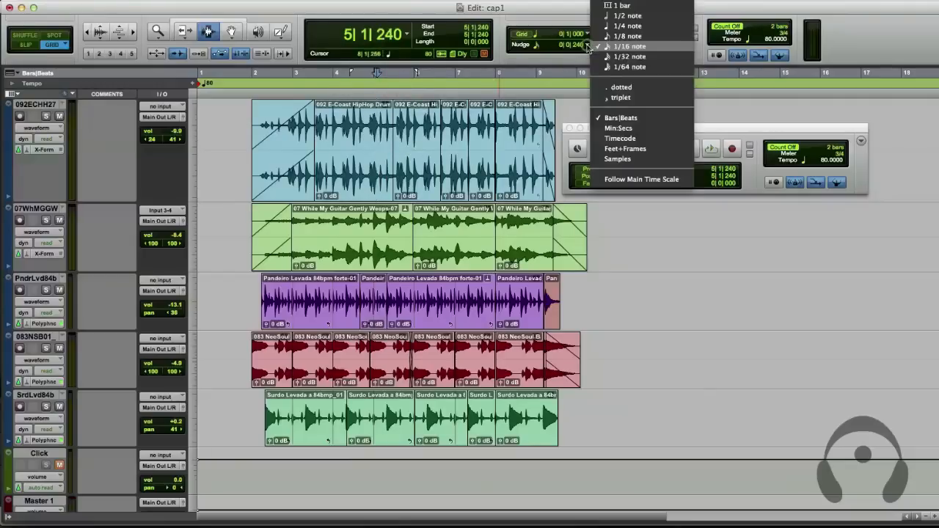
click(623, 17)
key(minus)
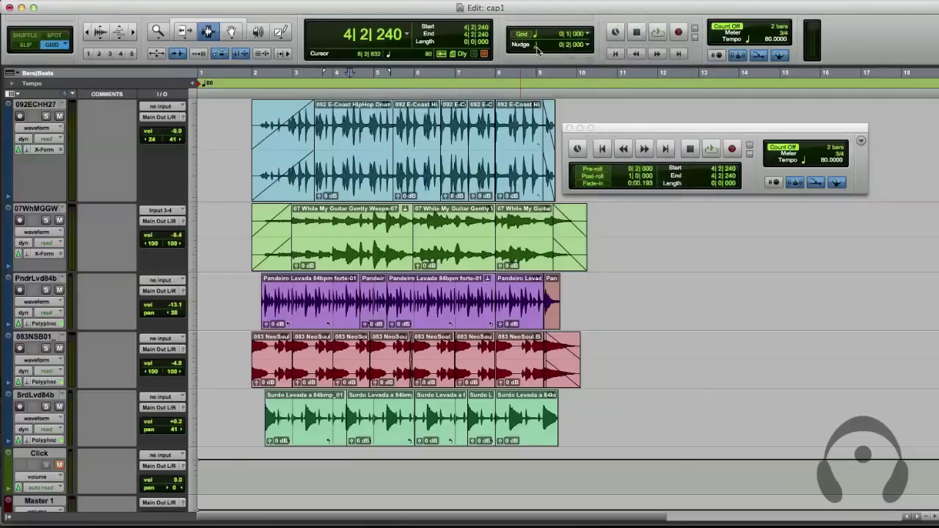
key(plus)
key(plus)
key(minus)
- Set the nudge value to a 1/4 note and nudge the edit cursor back to 4|3|240
click(588, 45)
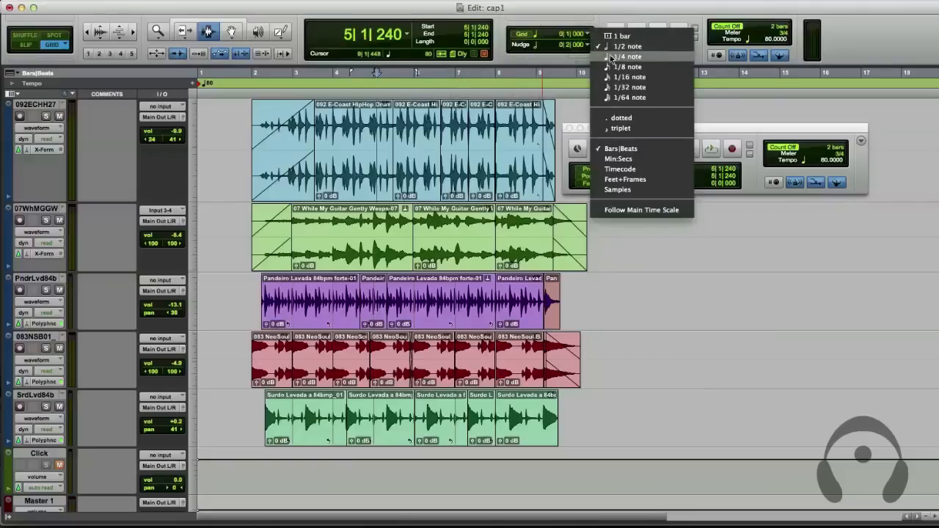
click(609, 56)
key(minus)
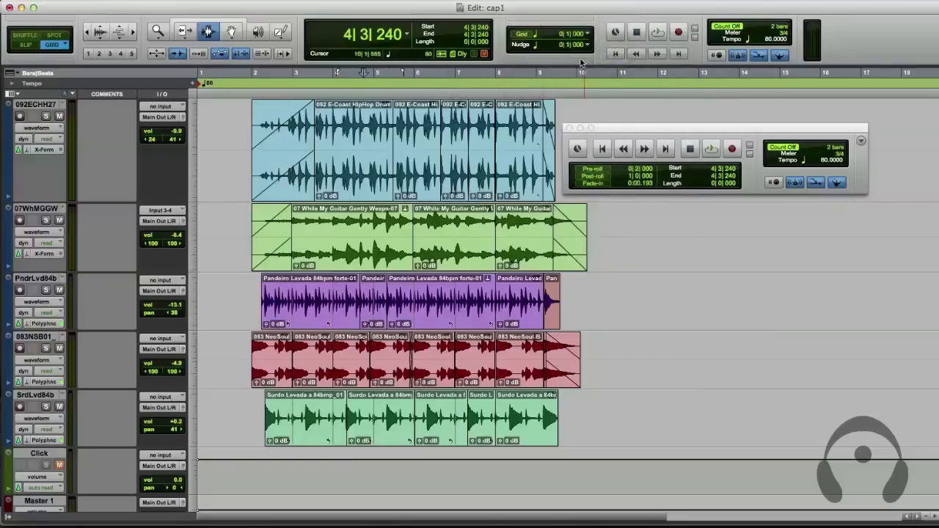
- Set the nudge value to a 1/8 note and nudge the edit cursor back and forth, ending at 4|2|720
click(588, 46)
click(609, 68)
key(minus)
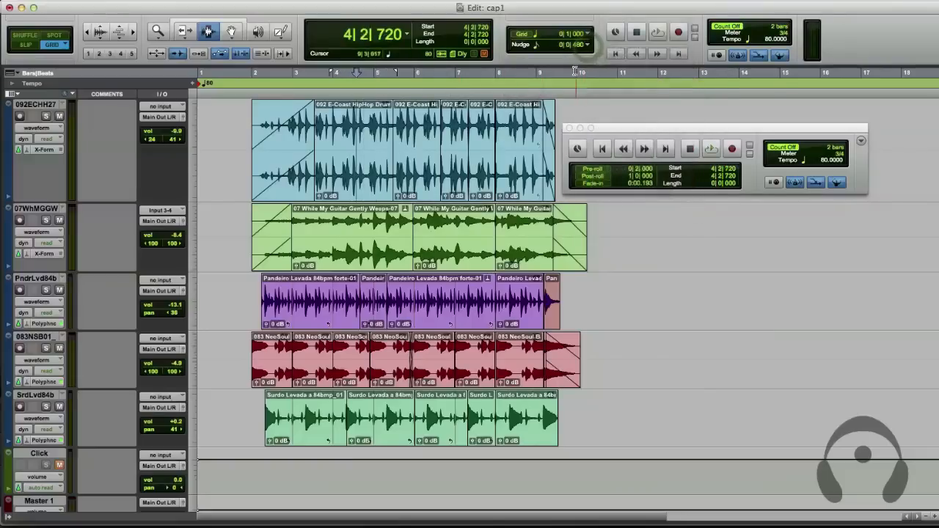
key(minus)
key(plus)
key(plus)
key(plus)
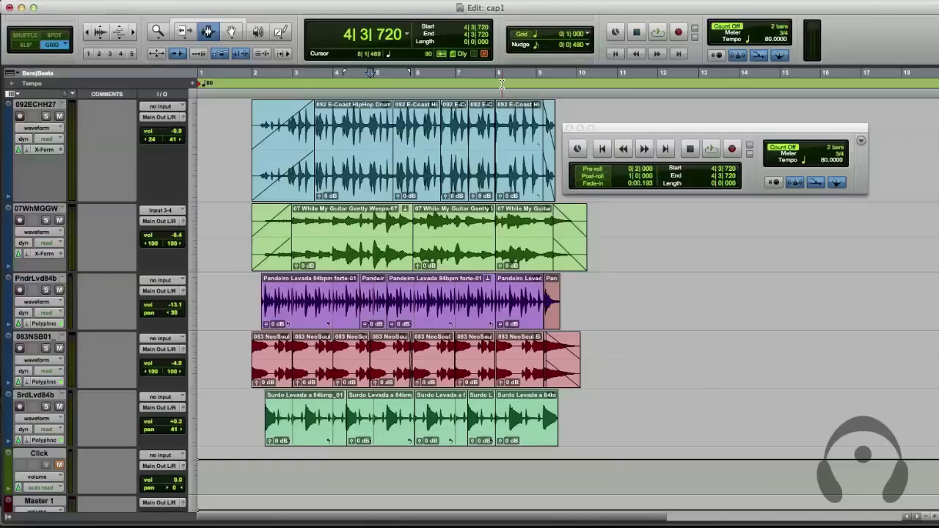
key(minus)
key(minus)
- Nudge the edit cursor back to 4|2|240 and forward to 5|1|240 in 1/8-note steps
click(587, 47)
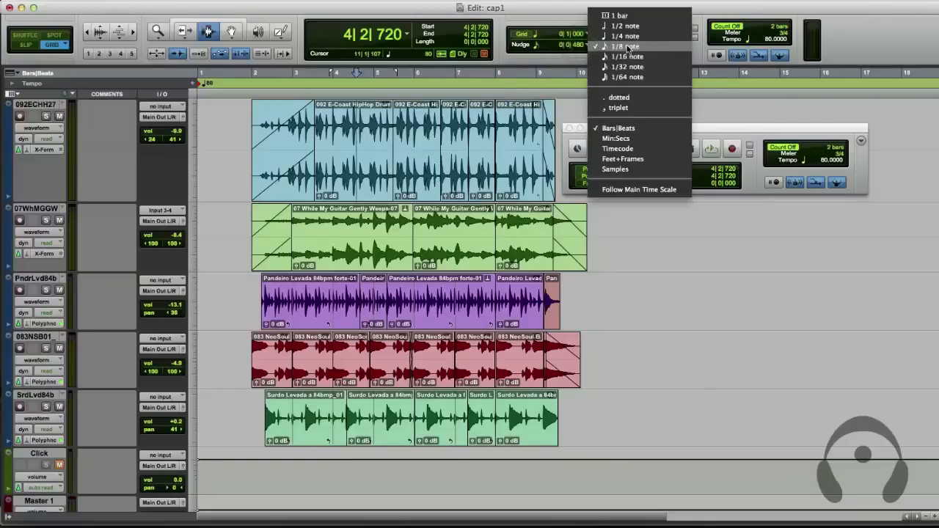
click(364, 136)
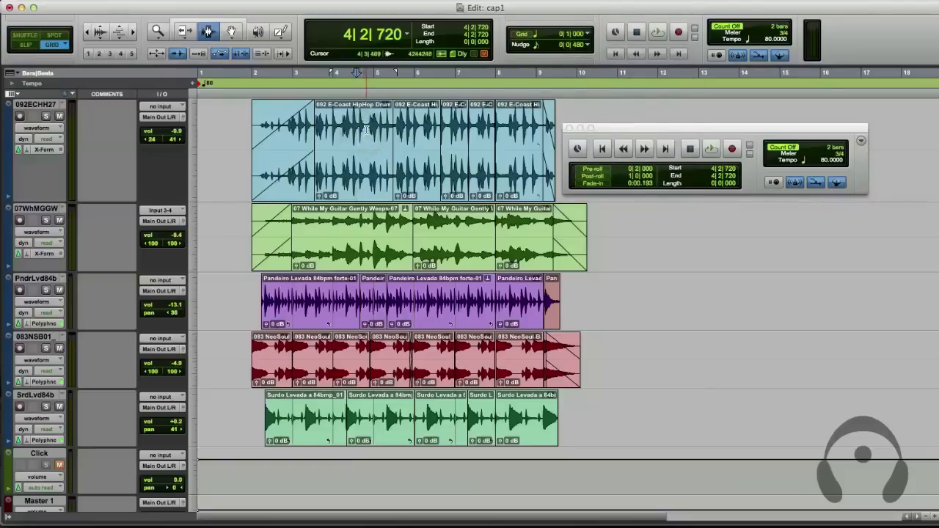
key(minus)
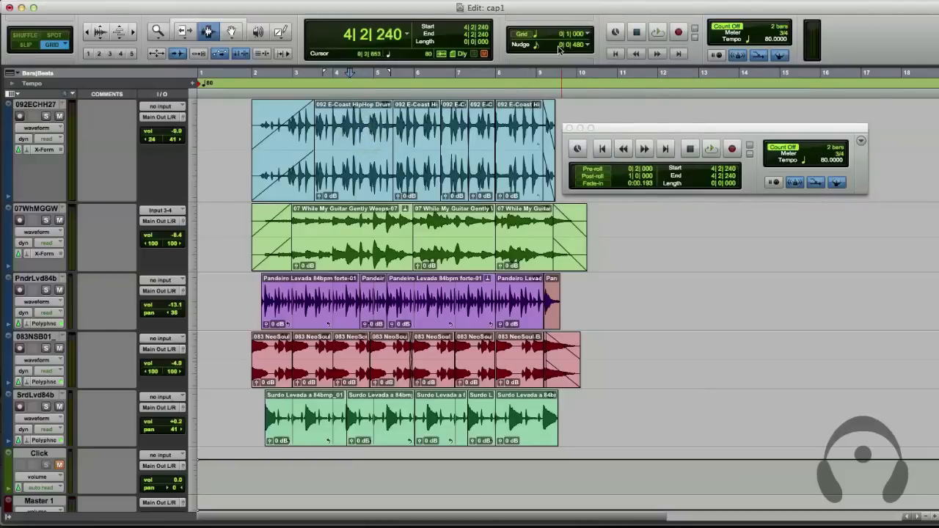
key(plus)
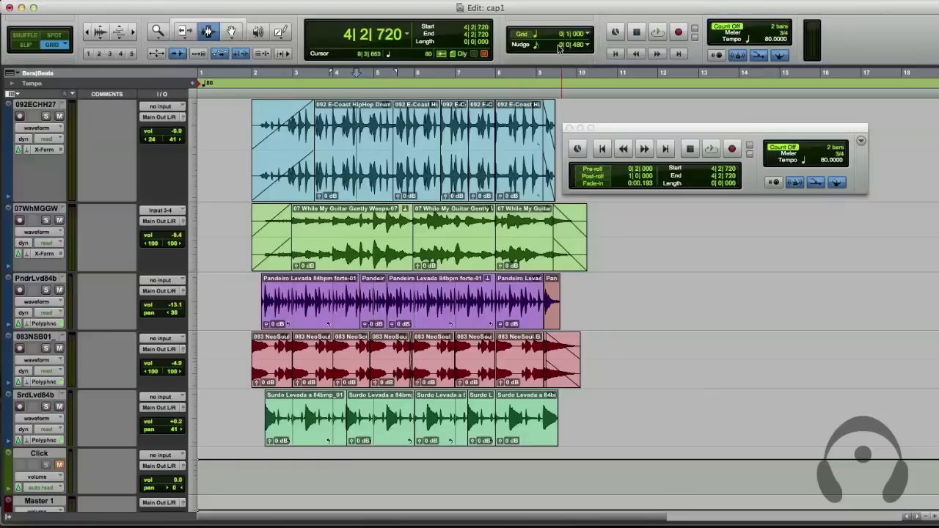
key(plus)
key(plus)
key(plus)
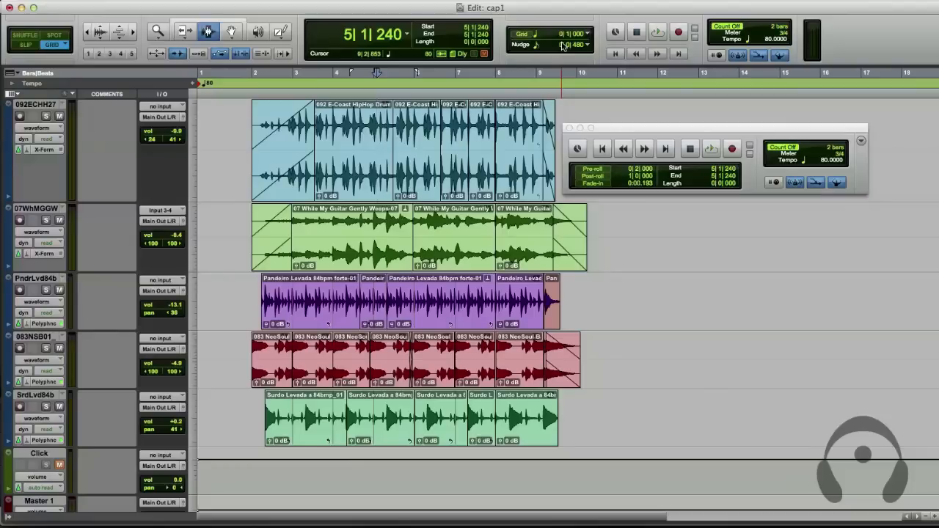
- Nudge the edit cursor back to 4|1|240 in 1/8-note steps on the 092ECHH27 track
key(minus)
key(minus)
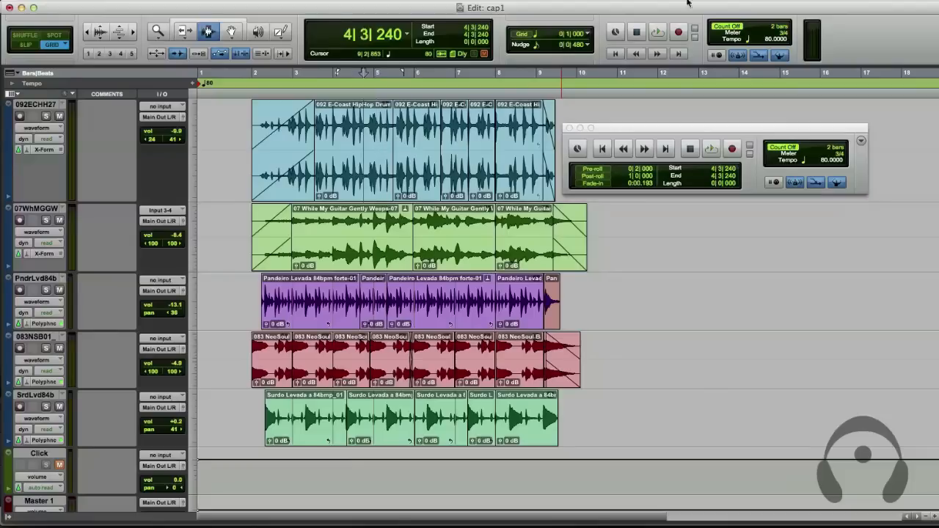
click(587, 46)
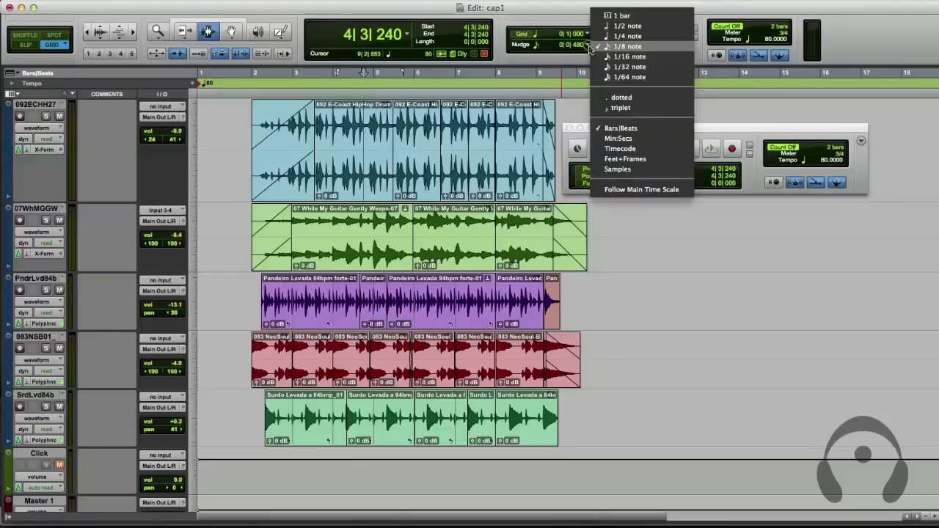
click(357, 141)
key(minus)
key(minus)
key(minus)
key(minus)
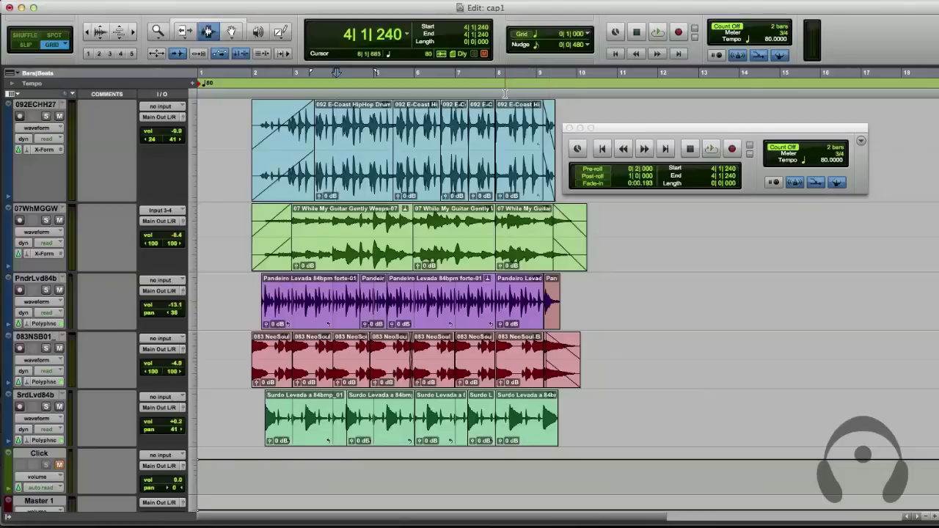
- Nudge the edit cursor forward to 4|2|240 in 1/8-note steps
key(slash)
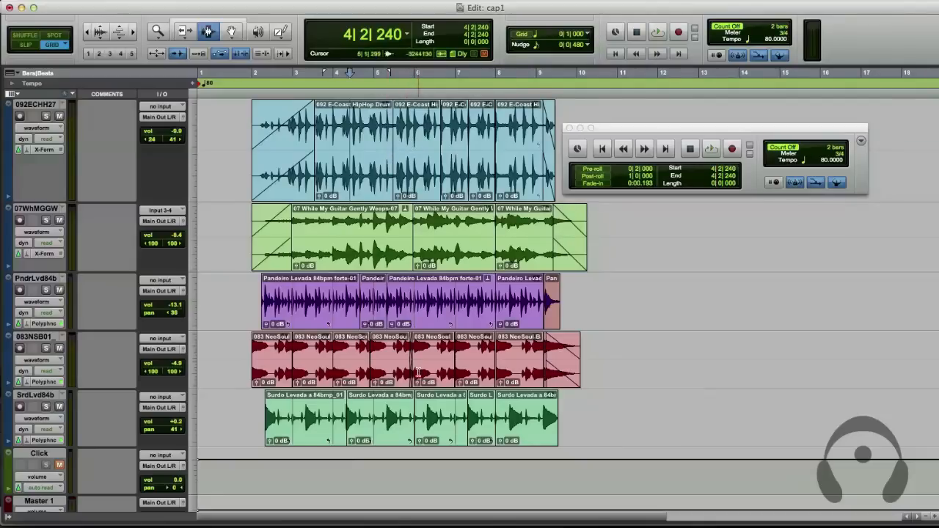
key(KP_Add)
key(KP_Add)
- Select the drum clip starting at 5|2|427 on the 092ECHH27 track and nudge it later to 7|1|907 in 1/8-note steps
click(406, 144)
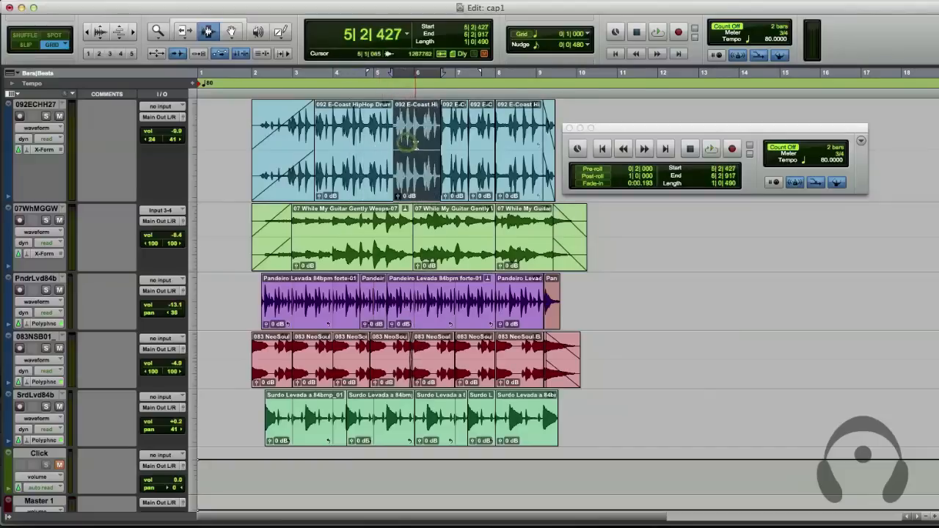
key(KP_Add)
key(KP_Add)
key(KP_Add)
key(KP_Add)
key(KP_Add)
key(KP_Add)
key(KP_Add)
key(KP_Add)
key(KP_Add)
key(KP_Add)
key(KP_Add)
key(KP_Add)
key(KP_Add)
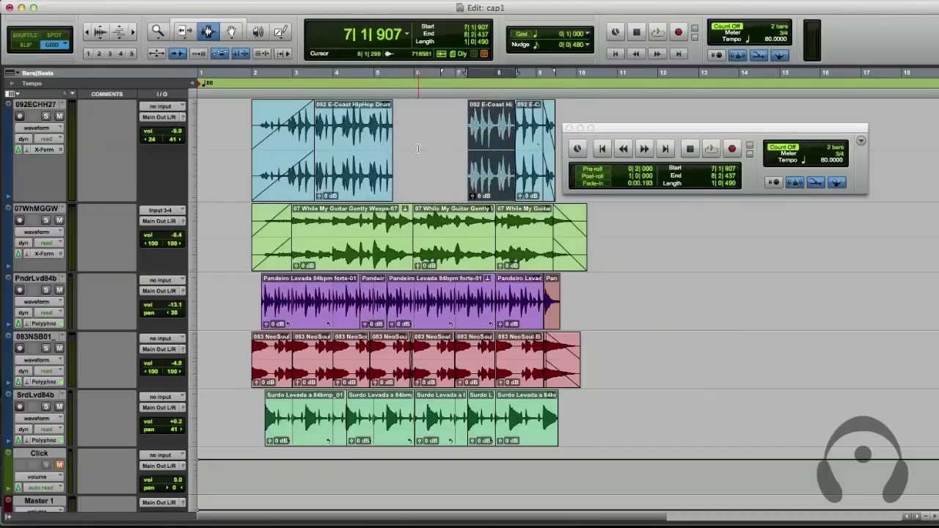
- Nudge the selected drum clip earlier to 5|2|907 in 1/8-note steps
key(KP_Subtract)
key(KP_Subtract)
key(KP_Subtract)
key(KP_Subtract)
key(KP_Subtract)
key(KP_Subtract)
key(KP_Subtract)
key(KP_Subtract)
key(KP_Subtract)
key(KP_Subtract)
key(KP_Subtract)
key(KP_Subtract)
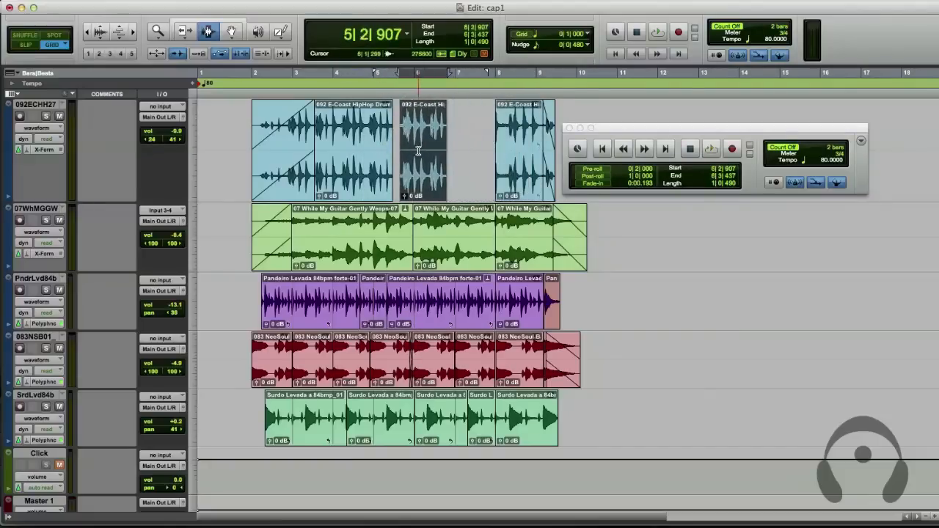
- Select the range from 7|1|000 to 7|2|000 on the 07WhMGGW track and check the available nudge values
click(446, 235)
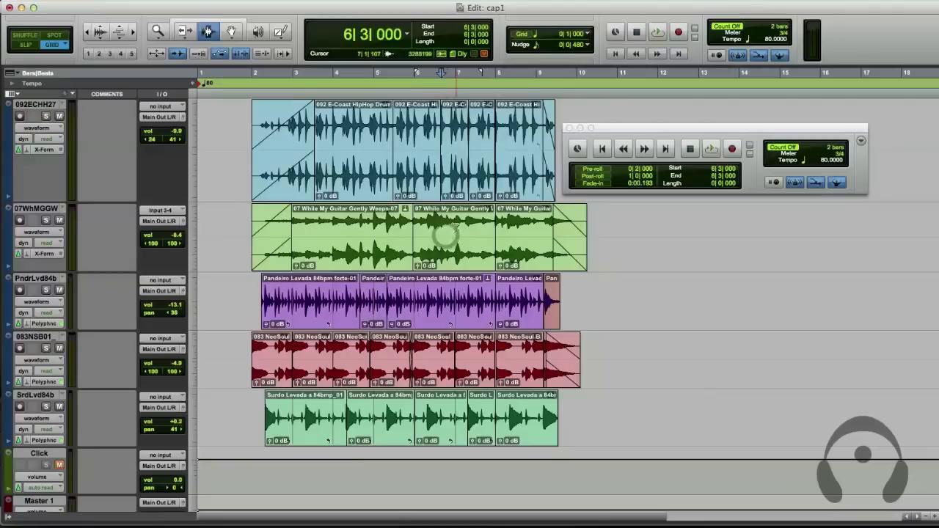
drag(457, 234, 468, 228)
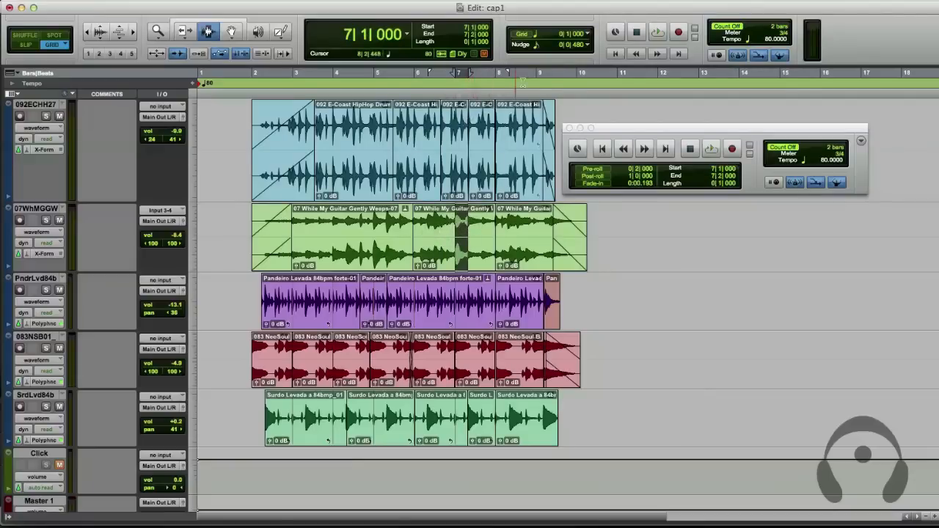
click(585, 45)
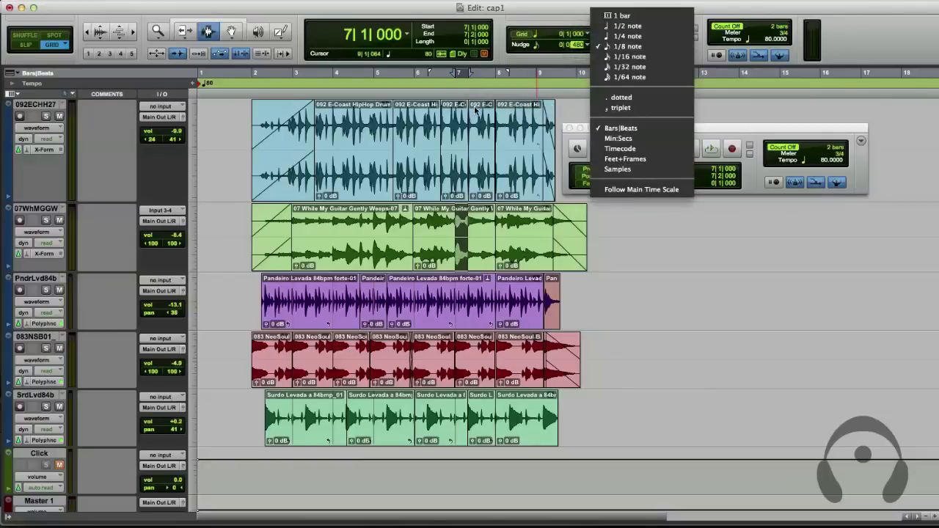
click(464, 220)
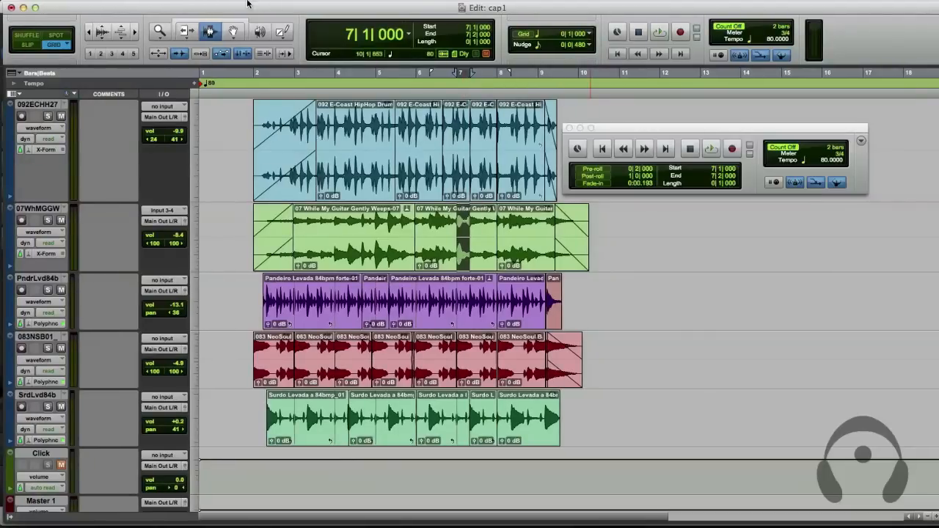
- Nudge the selected range on the 07WhMGGW track back and forth in 1/8-note steps
key(minus)
key(plus)
key(minus)
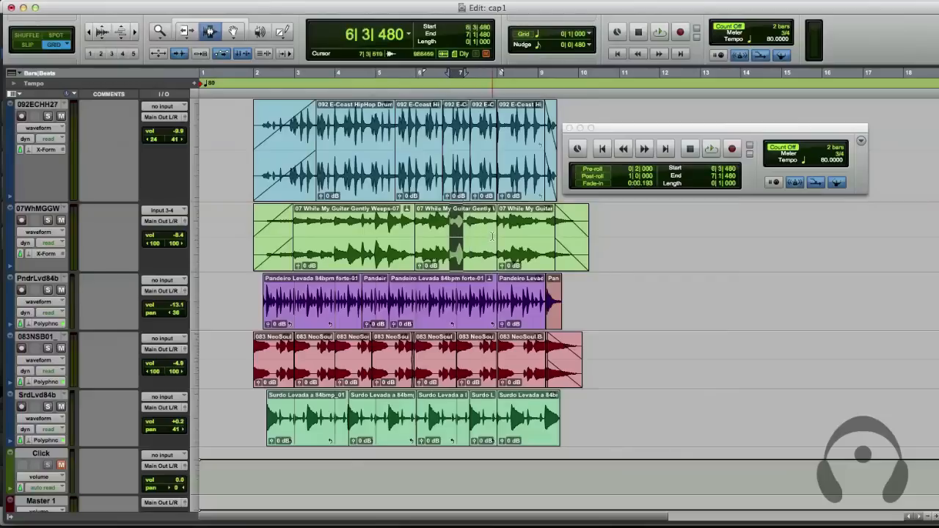
key(minus)
key(minus)
- Place the edit cursor at 7|1|000 on the 07WhMGGW track and nudge it back to 5|3|480
click(458, 224)
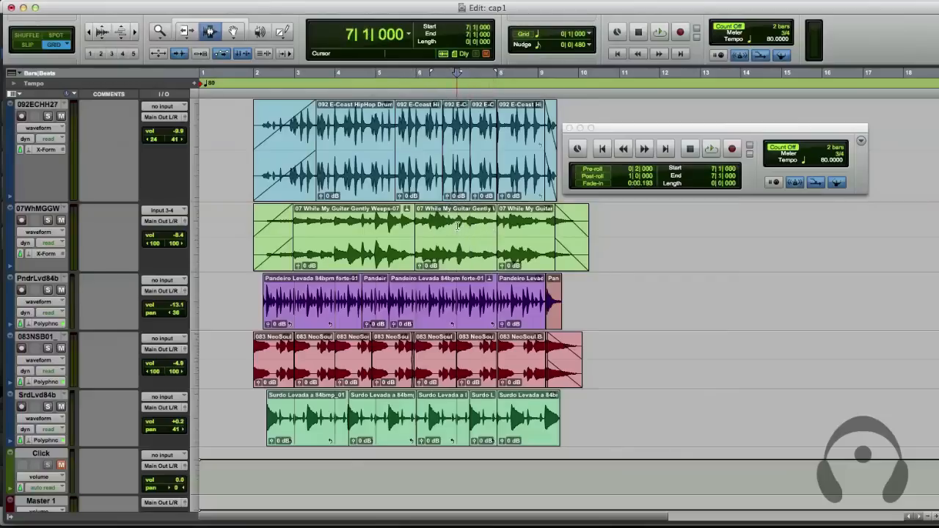
key(minus)
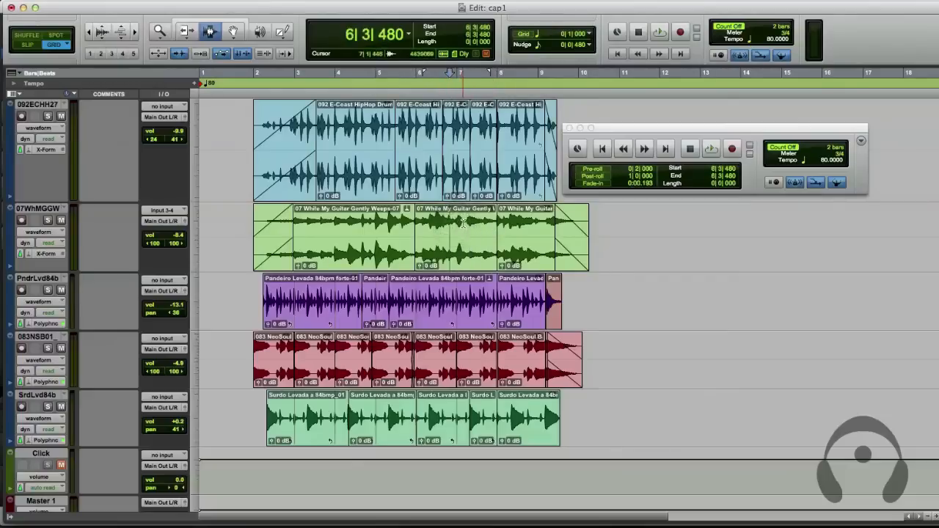
key(minus)
key(minus)
key(minus)
key(minus)
key(minus)
key(minus)
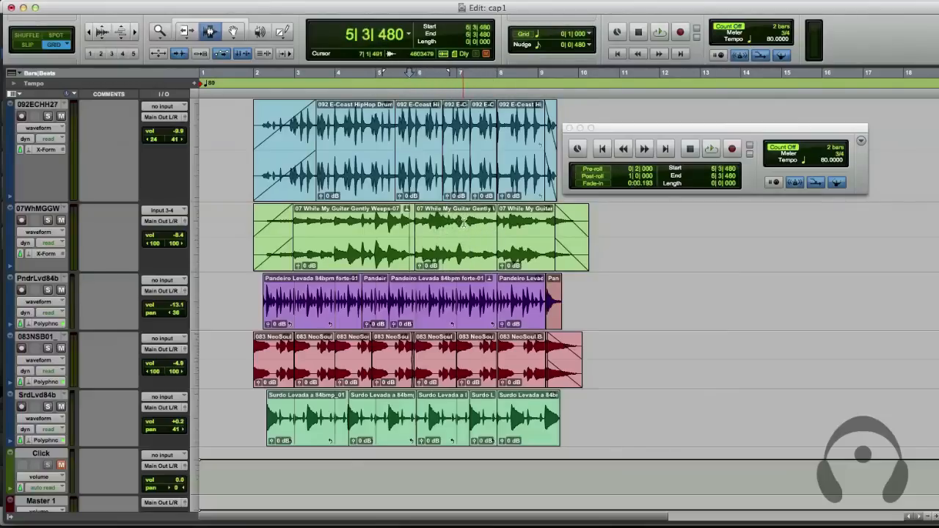
- Nudge the edit cursor on the 07WhMGGW track forward to 7|2|000 in 1/8-note steps
key(plus)
key(plus)
key(plus)
key(plus)
key(plus)
key(plus)
key(plus)
key(plus)
key(plus)
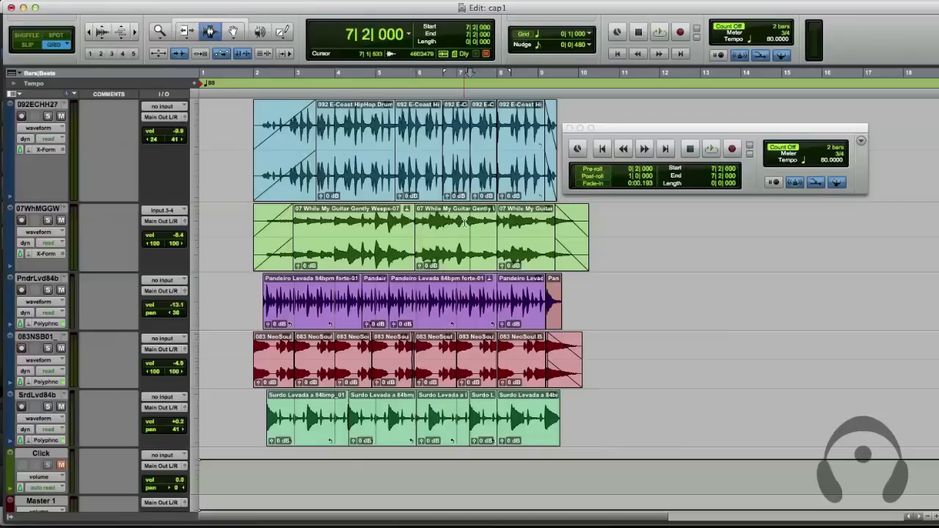
- Nudge the edit cursor on the 07WhMGGW track back to 5|1|480 in 1/8-note steps
key(minus)
key(minus)
key(minus)
key(minus)
key(minus)
key(minus)
key(minus)
key(minus)
key(minus)
key(minus)
key(minus)
key(minus)
key(minus)
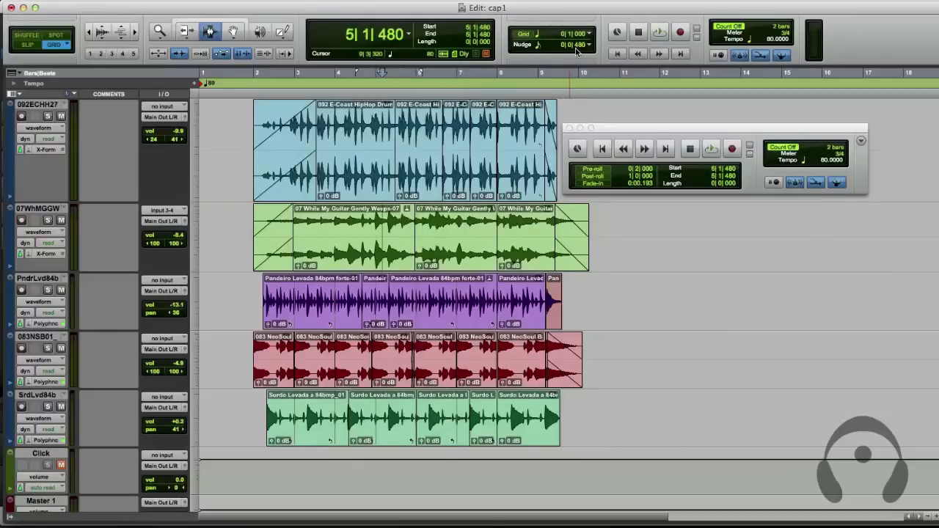
- Nudge the edit cursor on the 07WhMGGW track forward to 7|3|480 in 1/8-note steps
key(plus)
key(plus)
key(plus)
key(plus)
key(plus)
key(plus)
key(plus)
key(plus)
key(plus)
key(plus)
key(plus)
key(plus)
key(plus)
key(plus)
key(plus)
key(plus)
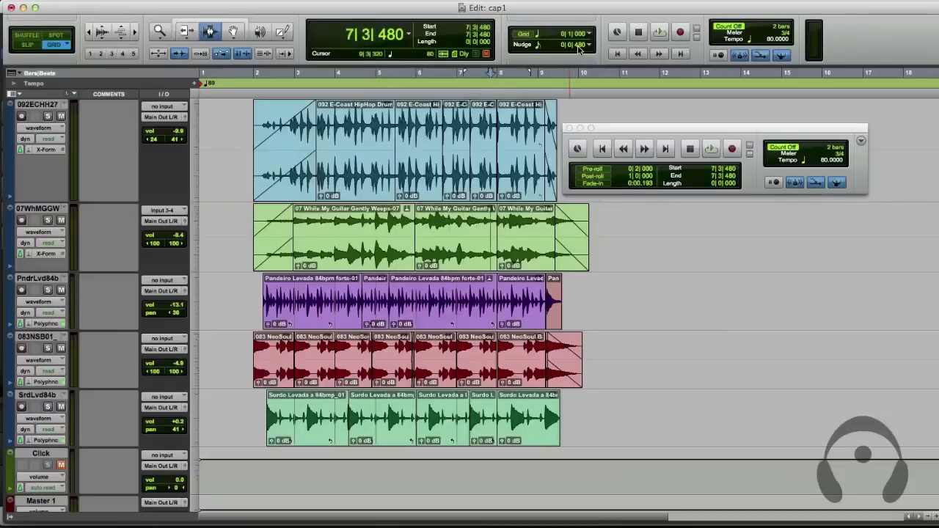
- Place the edit cursor on the 092ECHH27 track at 4|2|000 and at 6|1|000
click(348, 111)
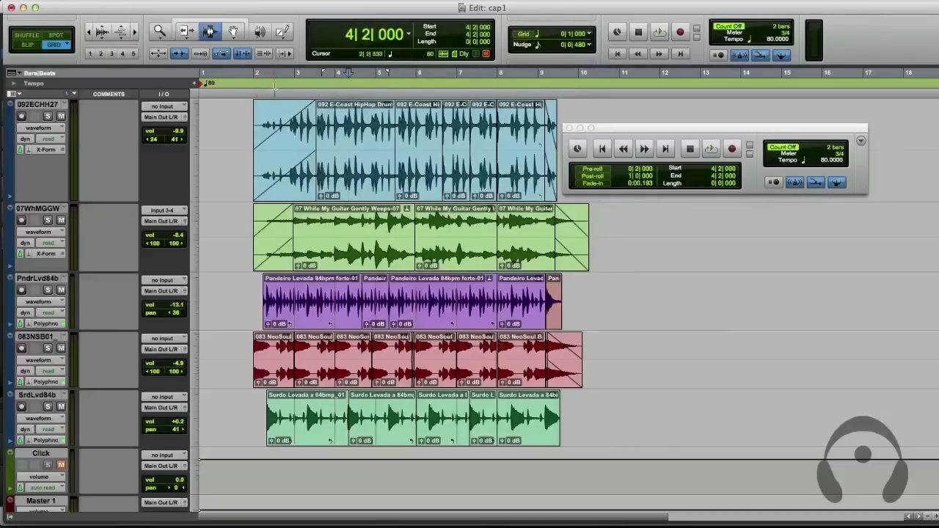
click(413, 135)
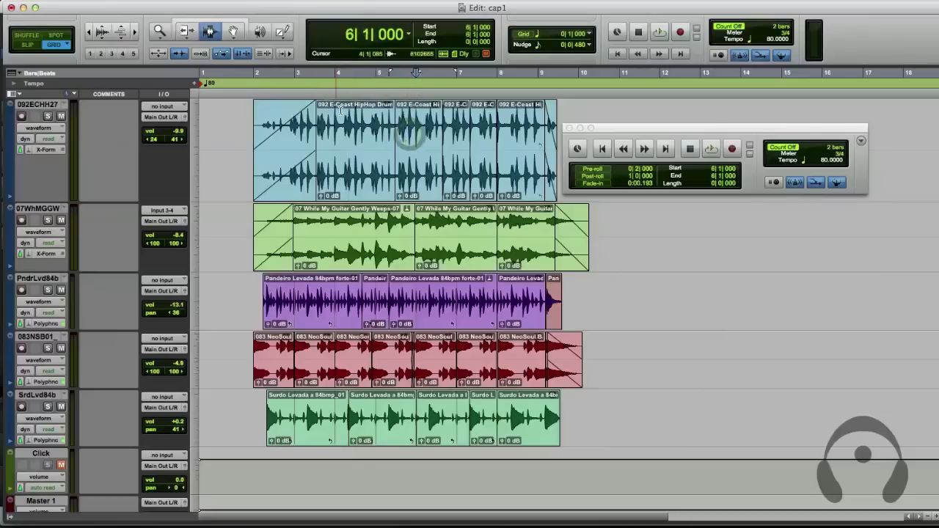
- Select 4|1|000 to 6|1|000 on the 092ECHH27 track and unlink the timeline and edit selections
drag(341, 109, 419, 117)
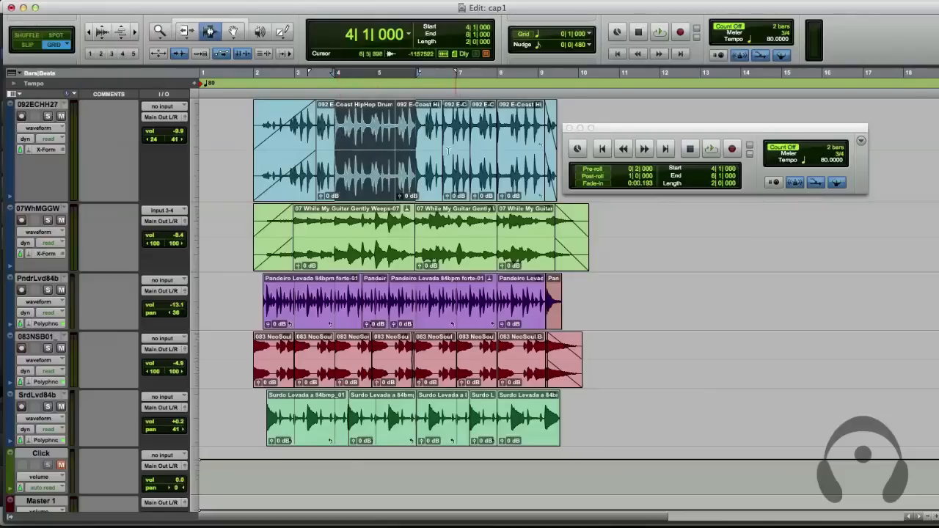
click(245, 56)
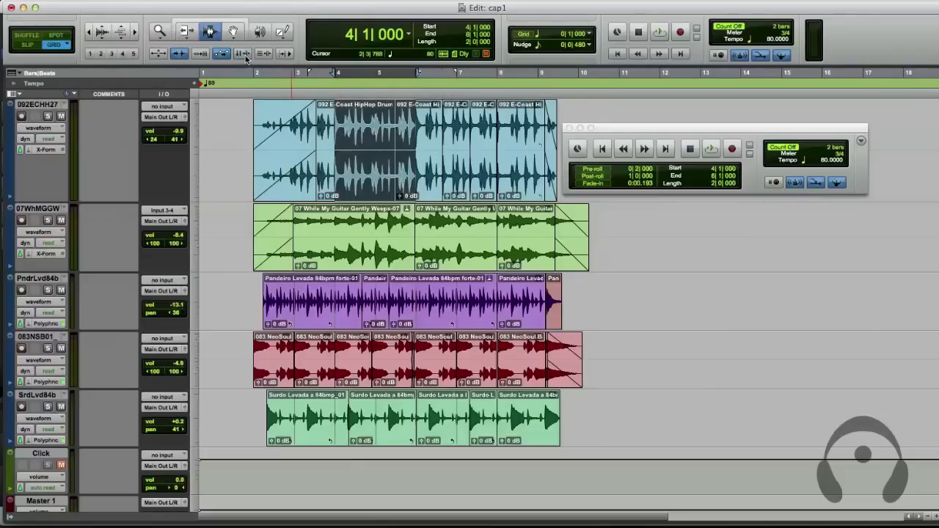
- Select 6|2|000 to 8|1|000 on the 092ECHH27 track and play back the separate timeline selection twice
drag(432, 158, 492, 160)
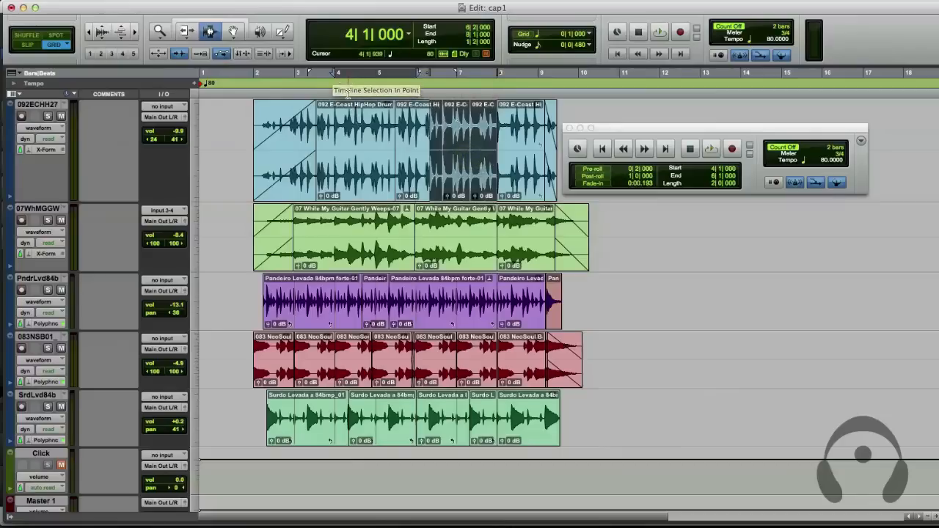
key(space)
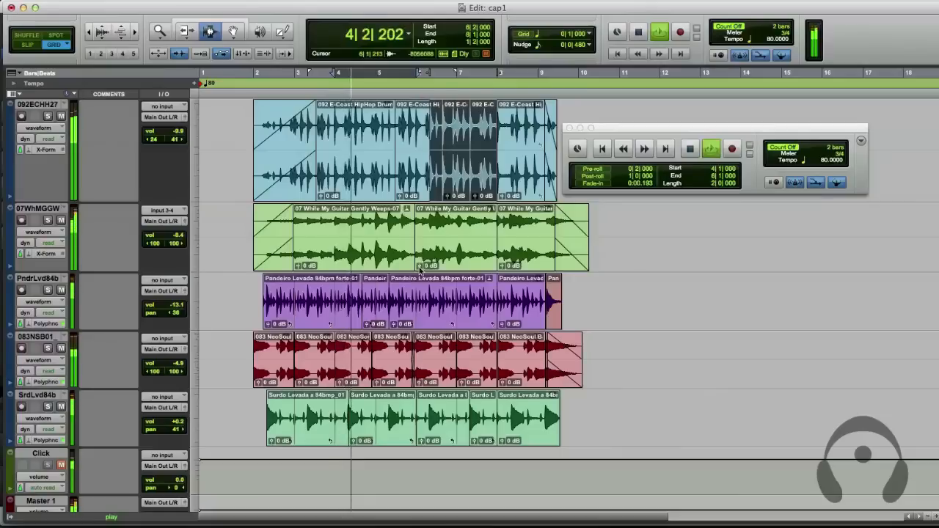
key(space)
key(space)
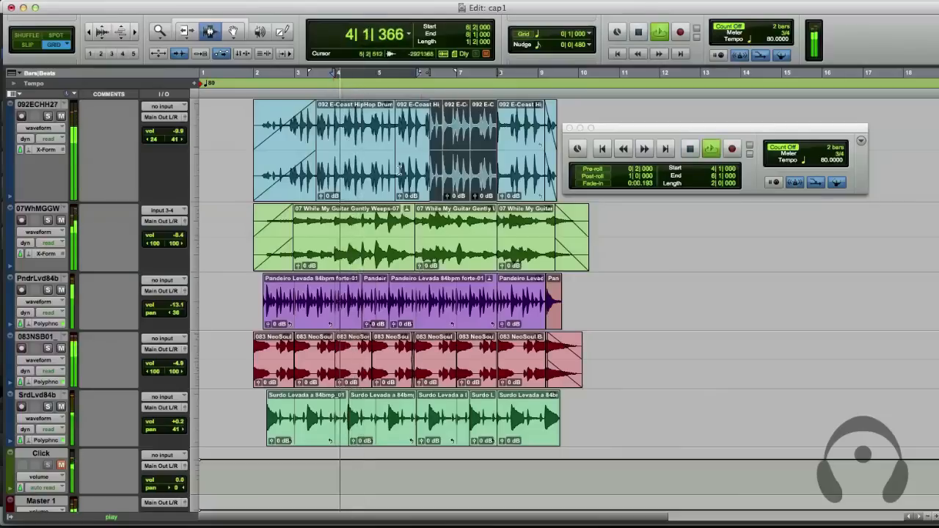
key(space)
- Select 7|1|000 to 8|1|000 on the 092ECHH27 track, inspect it close up, and play the timeline selection from 4|1|000
drag(458, 156, 499, 160)
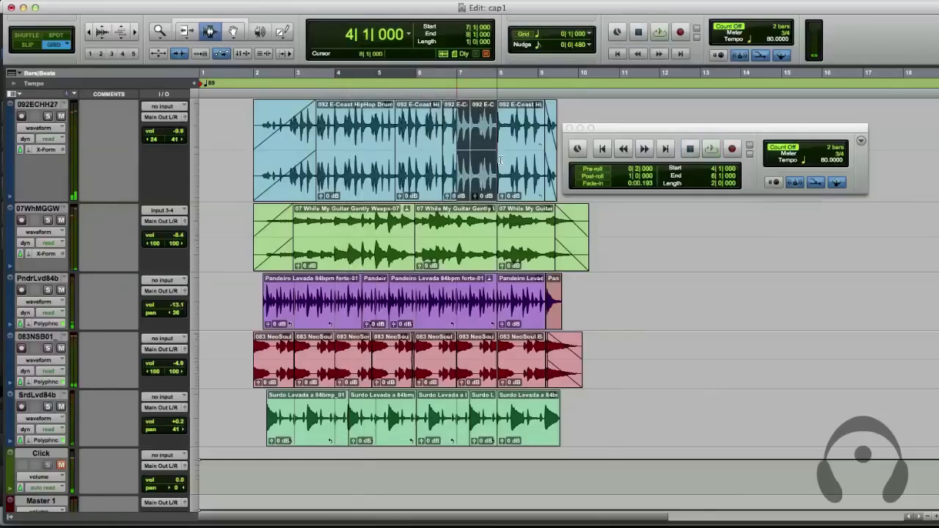
key(e)
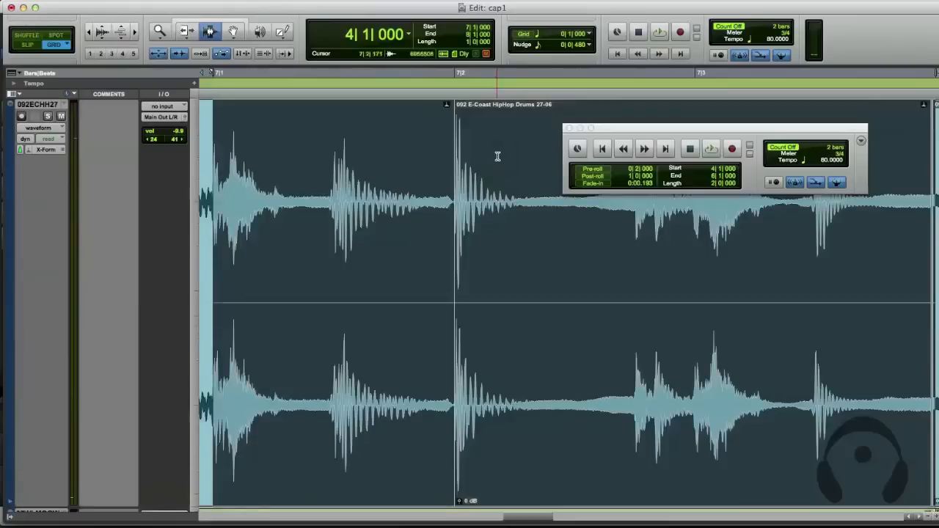
key(space)
key(e)
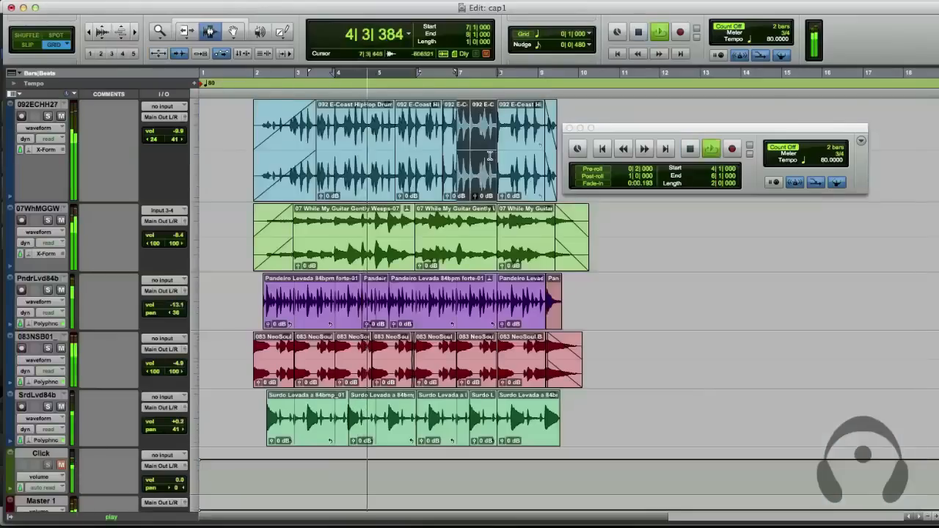
key(space)
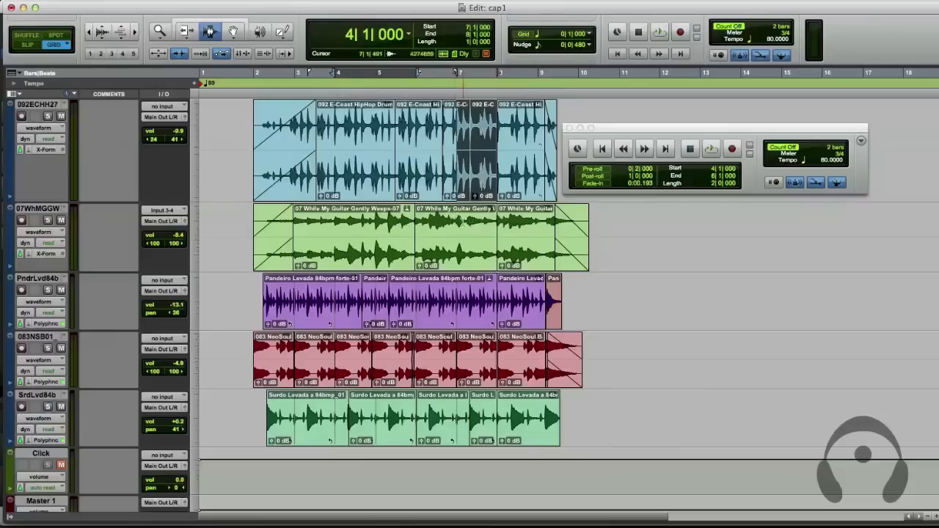
- Solo the 07WhMGGW track with 7|1|000 to 7|2|000 selected on it, and unsolo the track again
drag(457, 225, 469, 224)
key(shift+s)
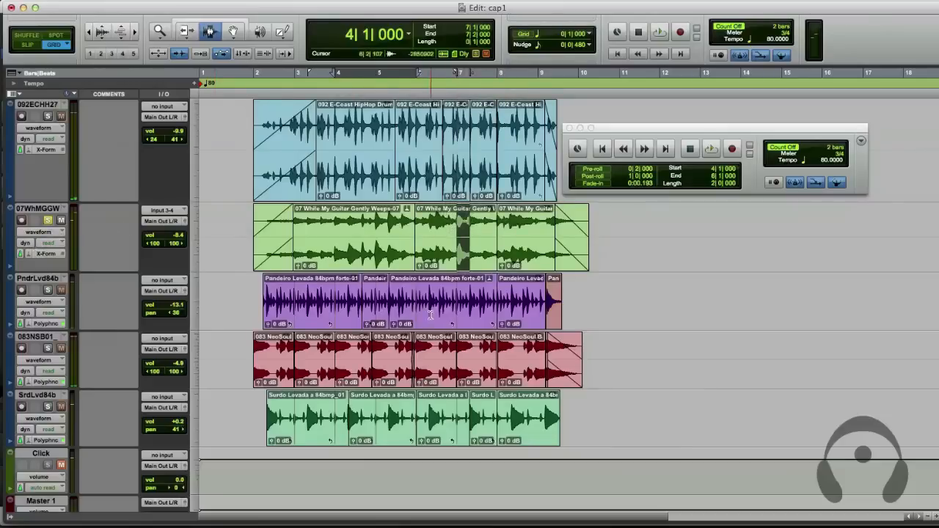
click(49, 220)
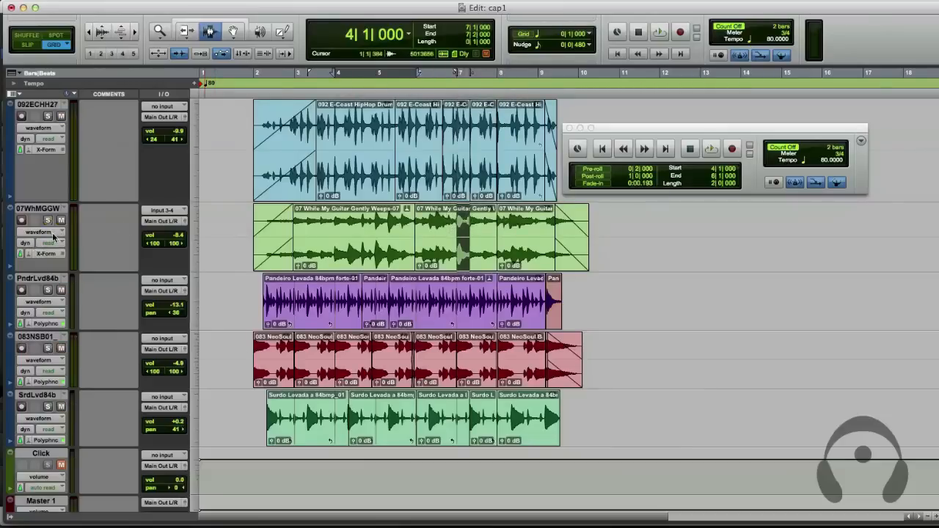
- Solo the 083NSB01 track, select 6|1|000 to 6|2|000 on it, and place the edit cursor at 6|2|000
click(48, 348)
drag(416, 351, 430, 351)
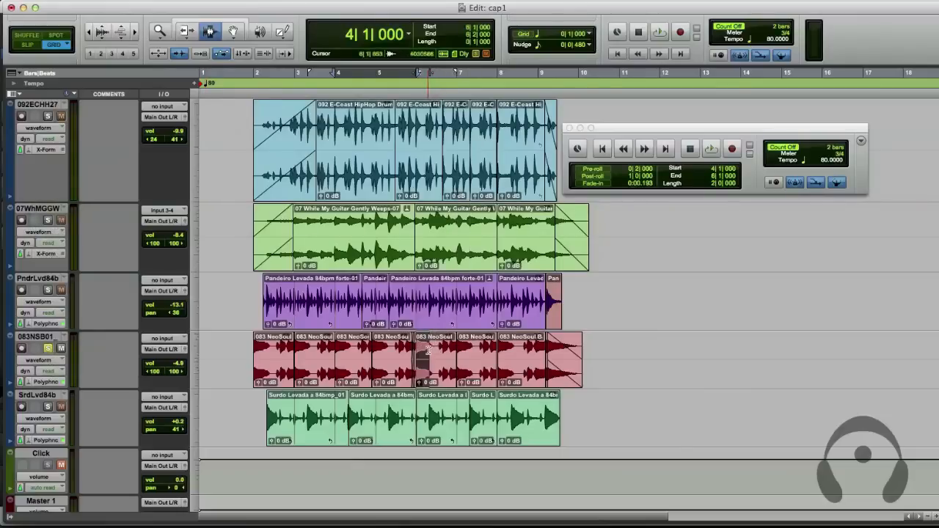
click(428, 351)
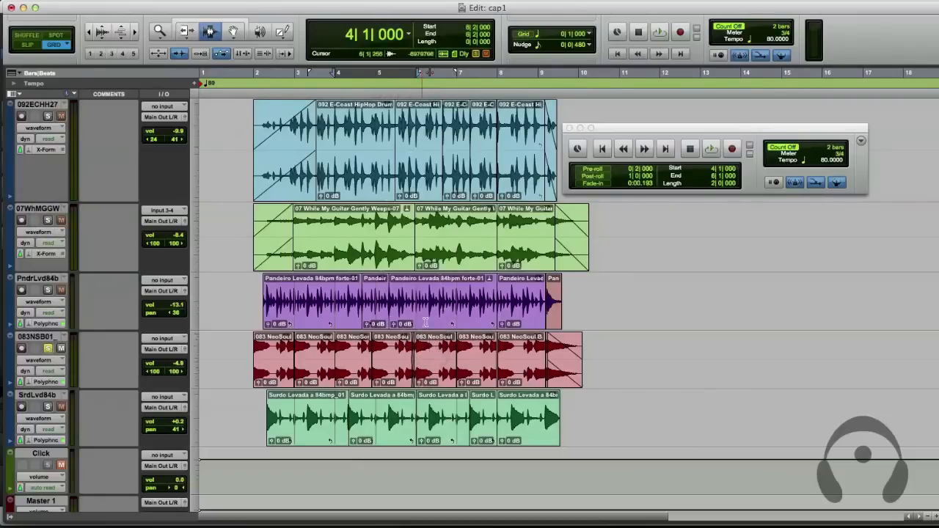
- Set the timeline selection to 12|1|000 through 14|1|000 and select 6|1|000 to 6|2|000 on the 083NSB01 track
drag(664, 74, 744, 77)
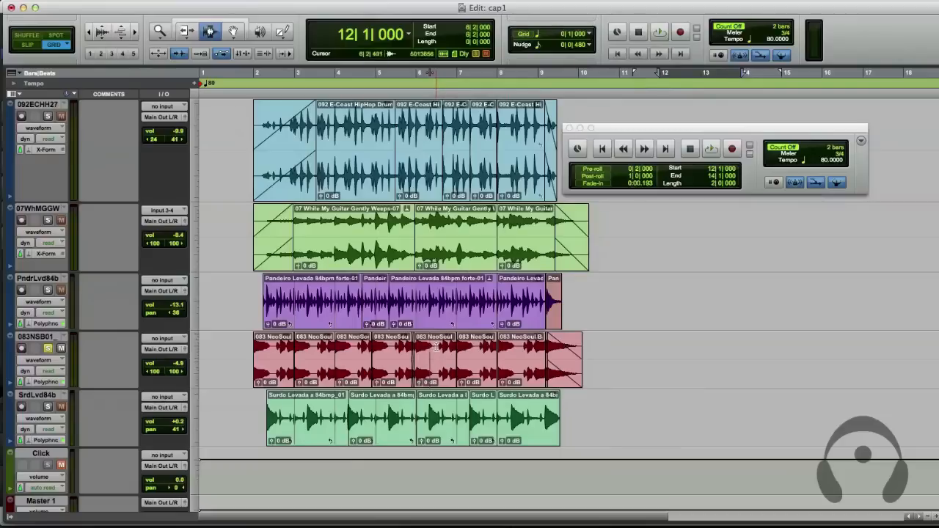
drag(437, 348, 418, 352)
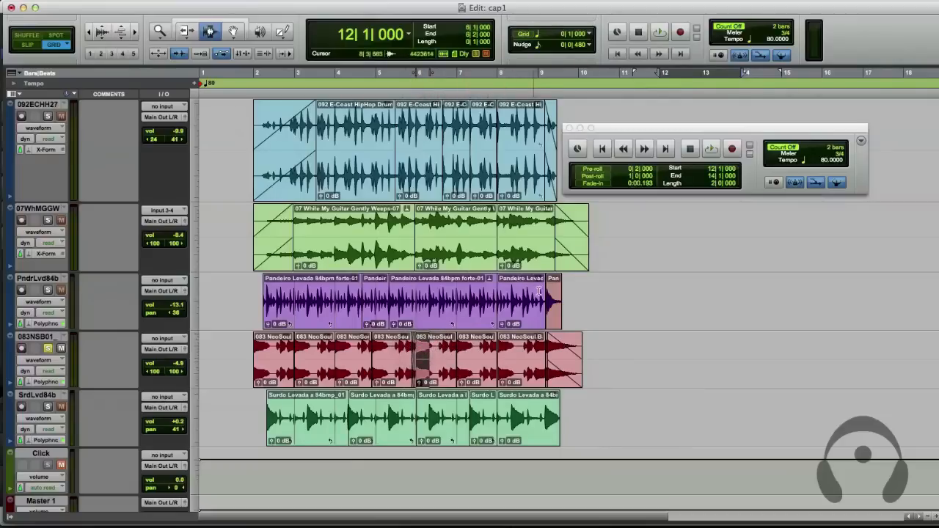
- Try snapping the last PndrLvd84b clip's start to the timeline selection start at 12|1|000, and undo the move
drag(547, 290, 562, 290)
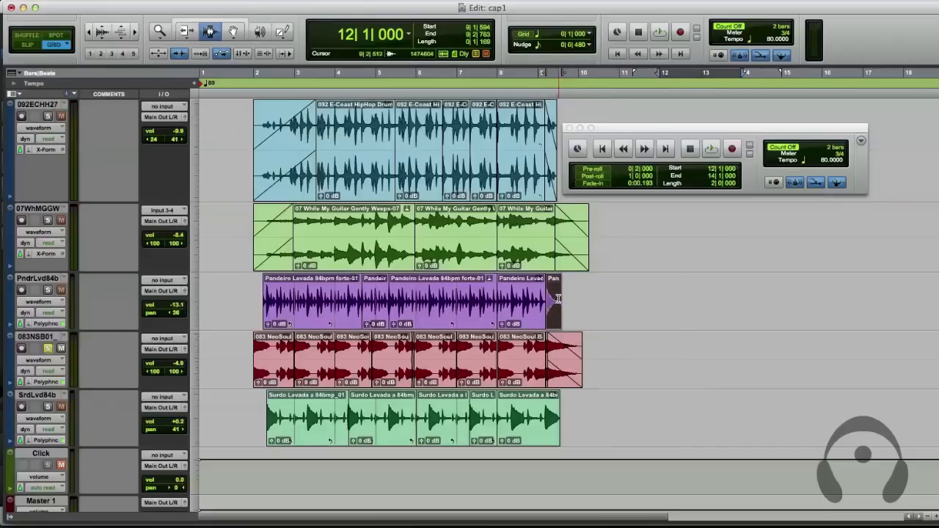
ctrl+click(558, 295)
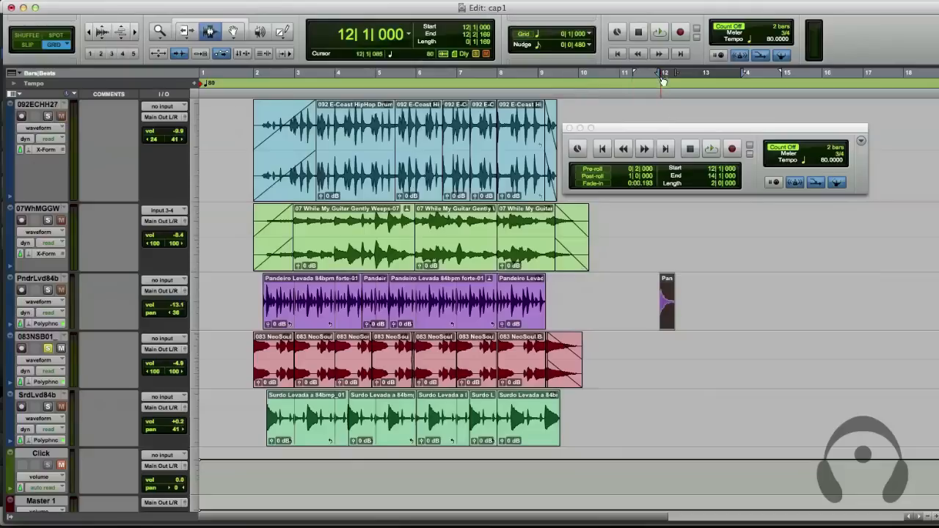
key(ctrl+z)
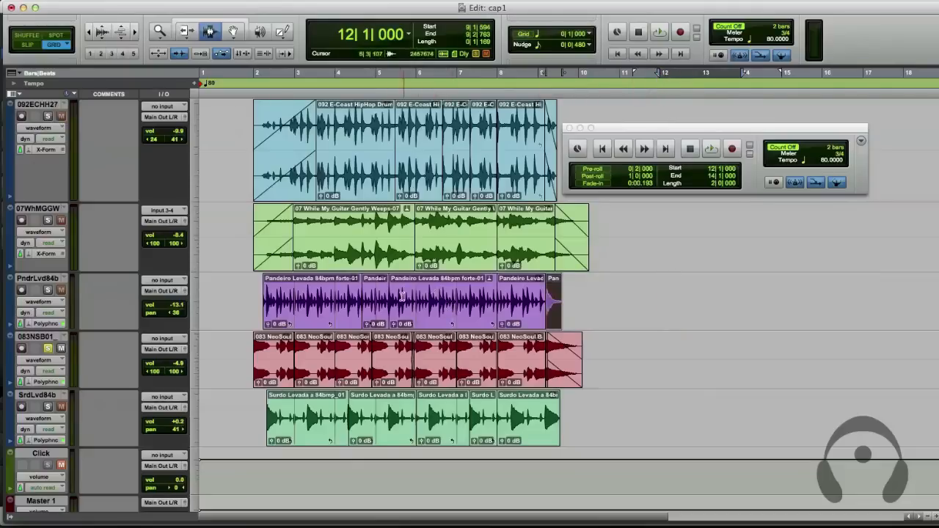
- Try moving the first 092ECHH27 clip to 12|1|000 with the Transport window out of the way, and undo the clip move
double_click(349, 143)
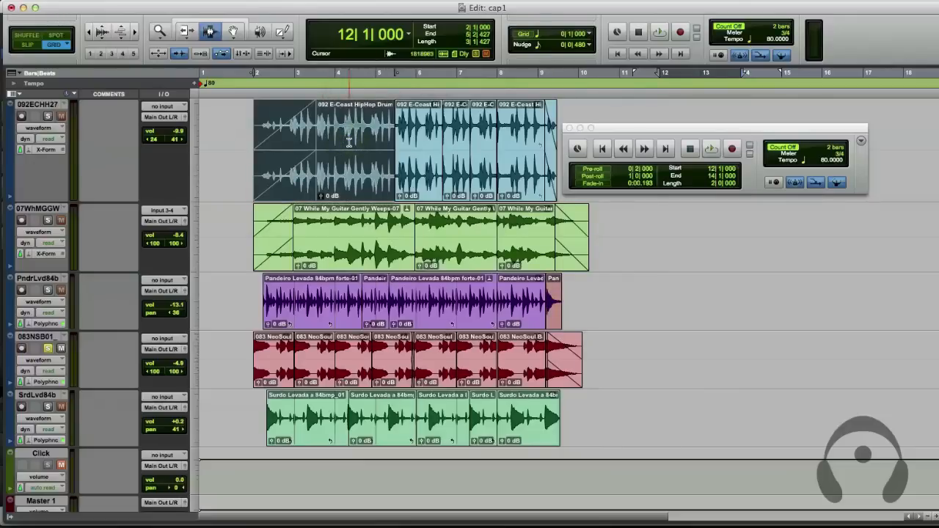
key(h)
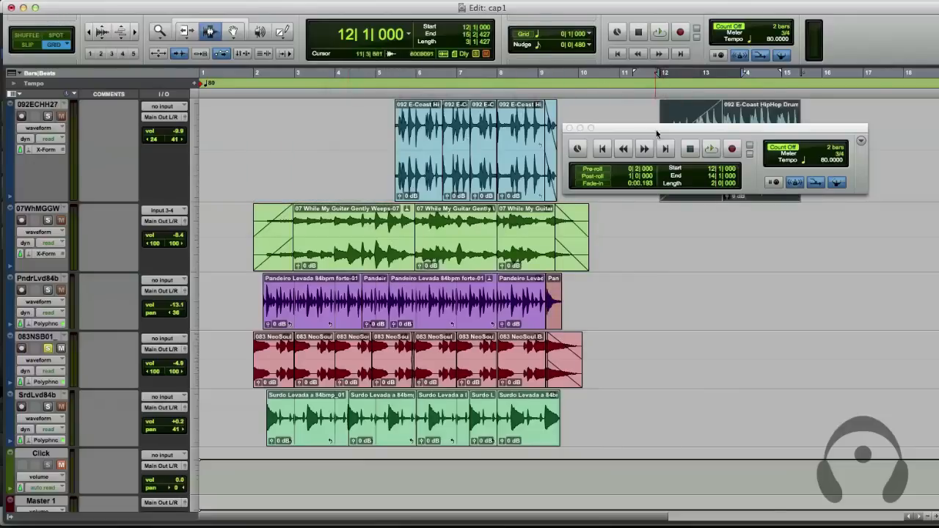
drag(607, 134, 656, 232)
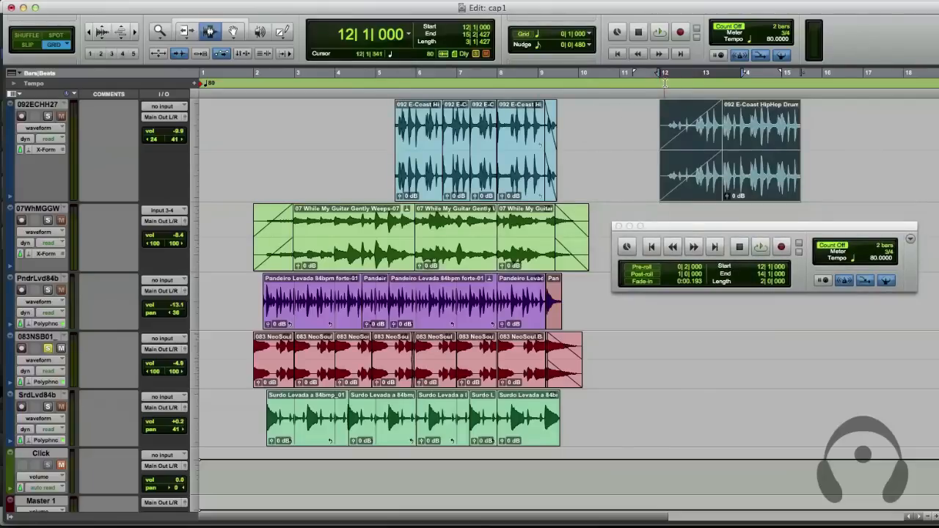
key(super+z)
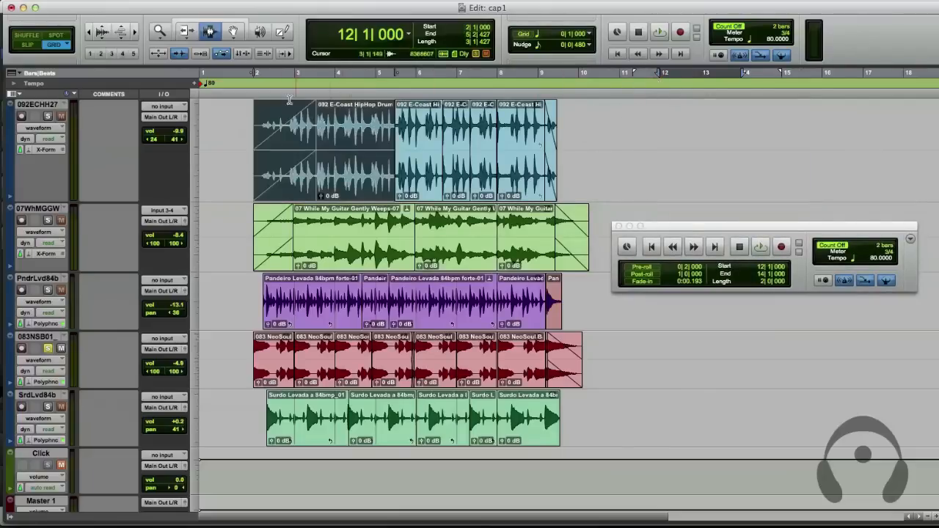
- Set the timeline selection to 3|1|000 through 3|3|000, try moving the 092ECHH27 section starting at 8|2|000 to its start, and undo the move
drag(334, 124, 342, 122)
drag(301, 72, 322, 72)
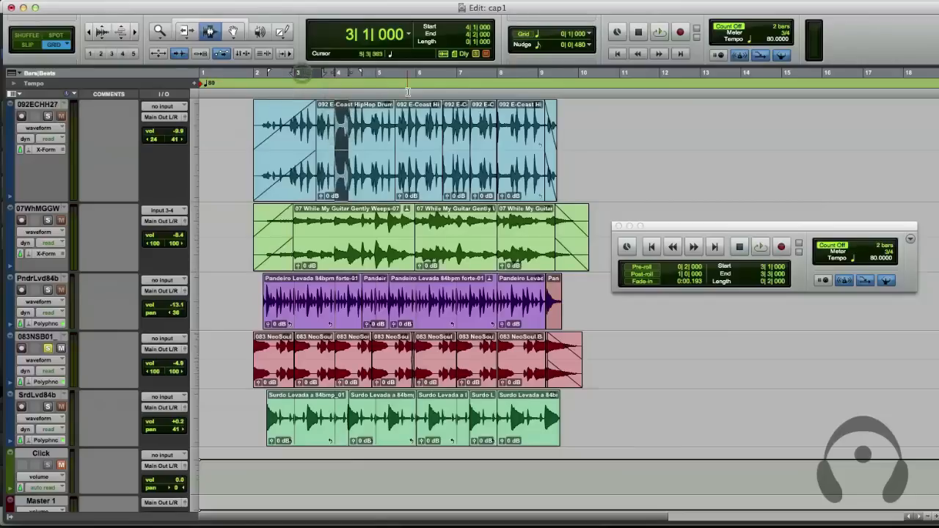
drag(506, 223, 524, 226)
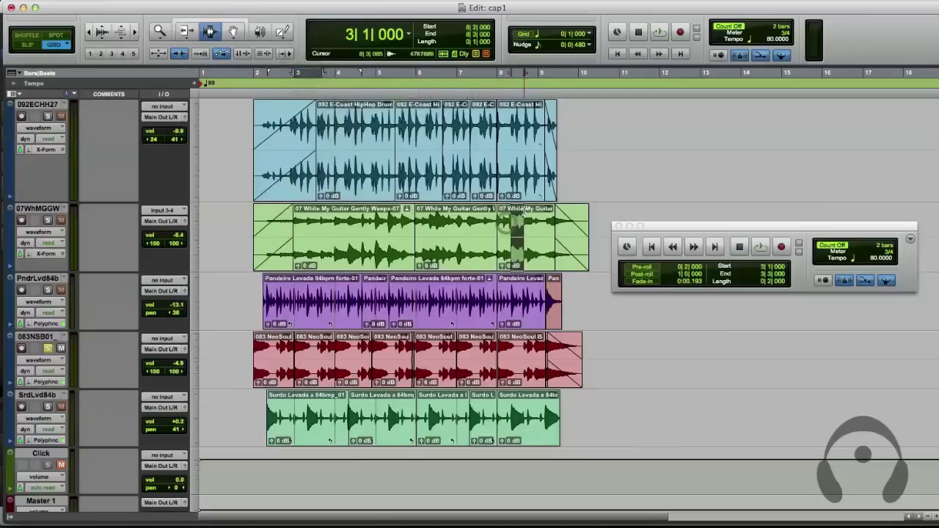
drag(514, 138, 530, 139)
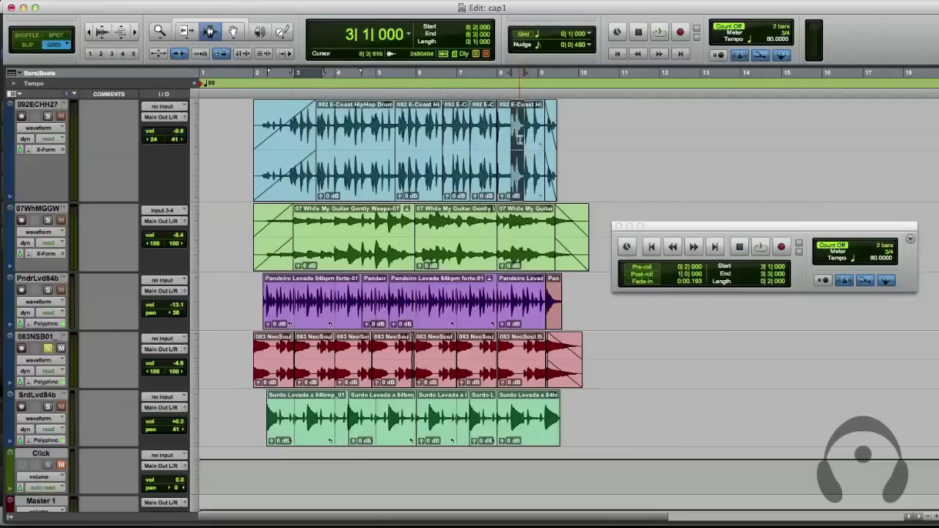
key(h)
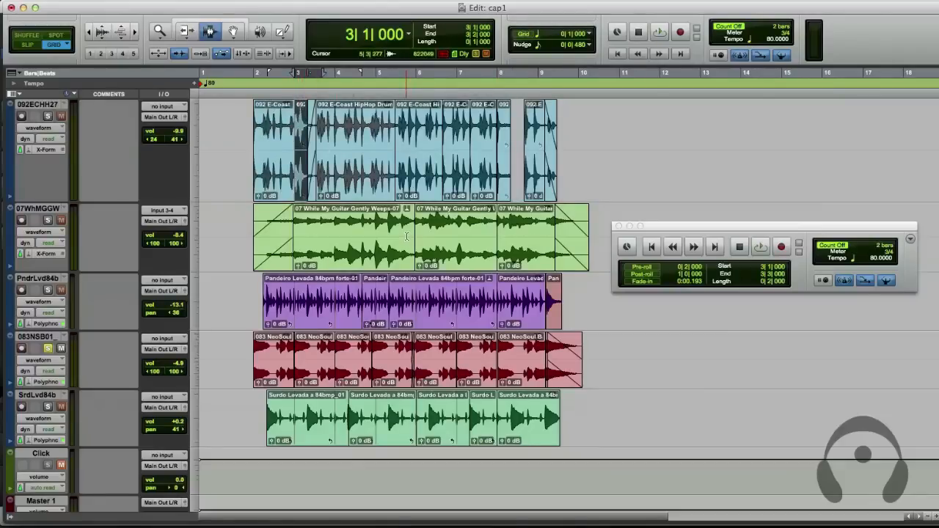
key(super+z)
- Set the timeline selection to 13|3|000 through 15|1|000 and snap the end of the last PndrLvd84b clip to 13|3|000
double_click(557, 286)
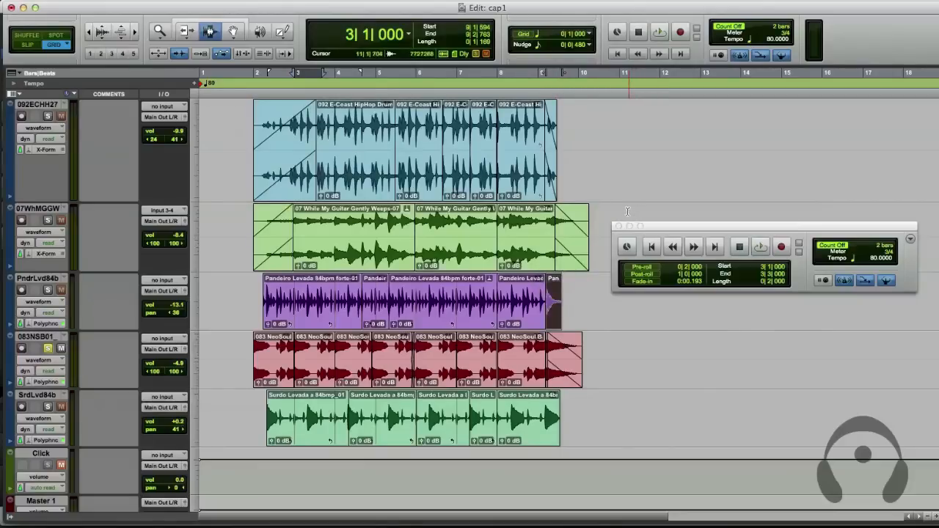
click(679, 87)
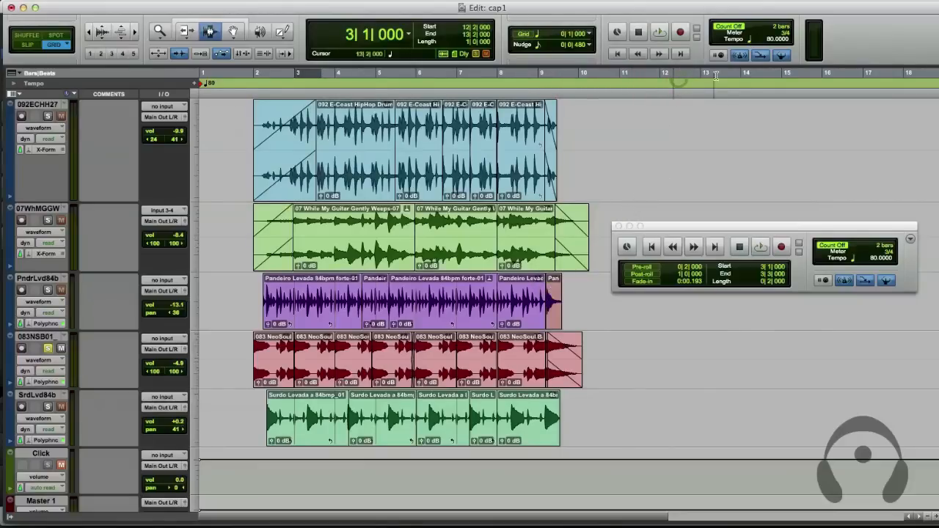
drag(727, 73, 783, 73)
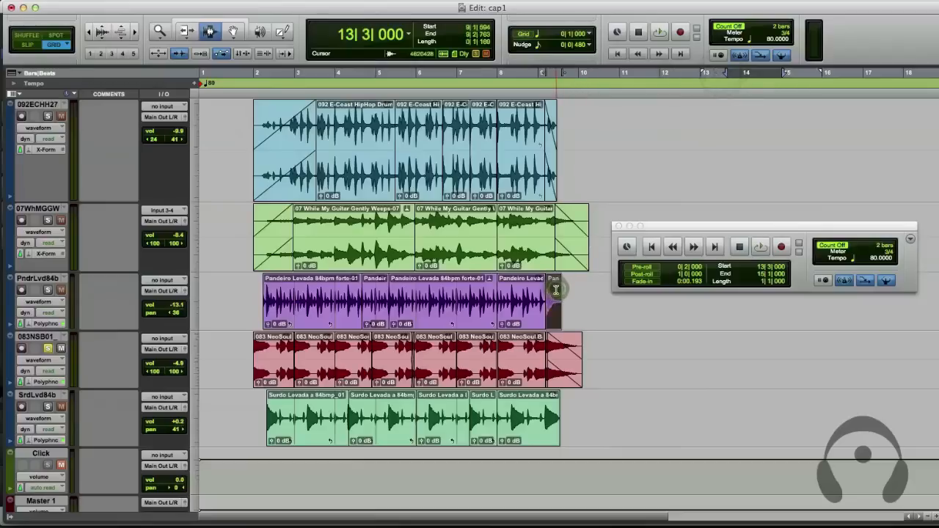
ctrl+click(555, 291)
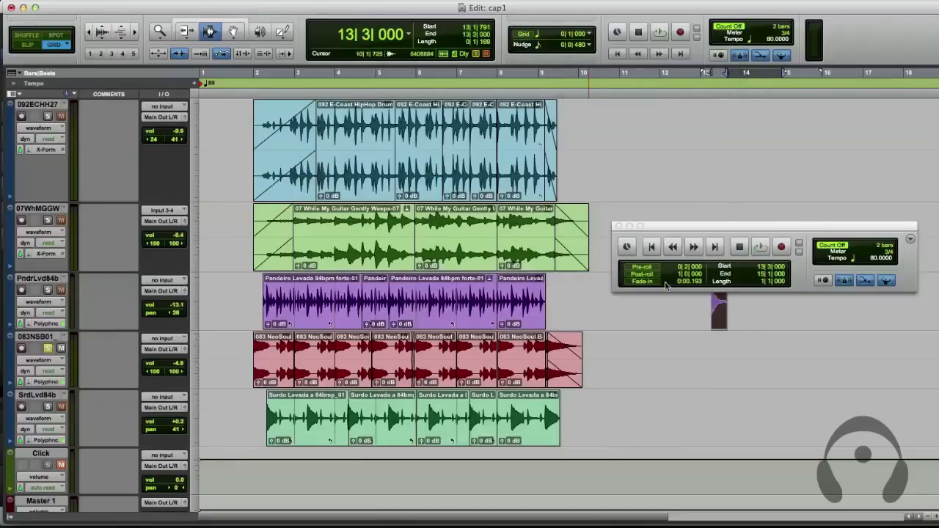
drag(705, 226, 710, 151)
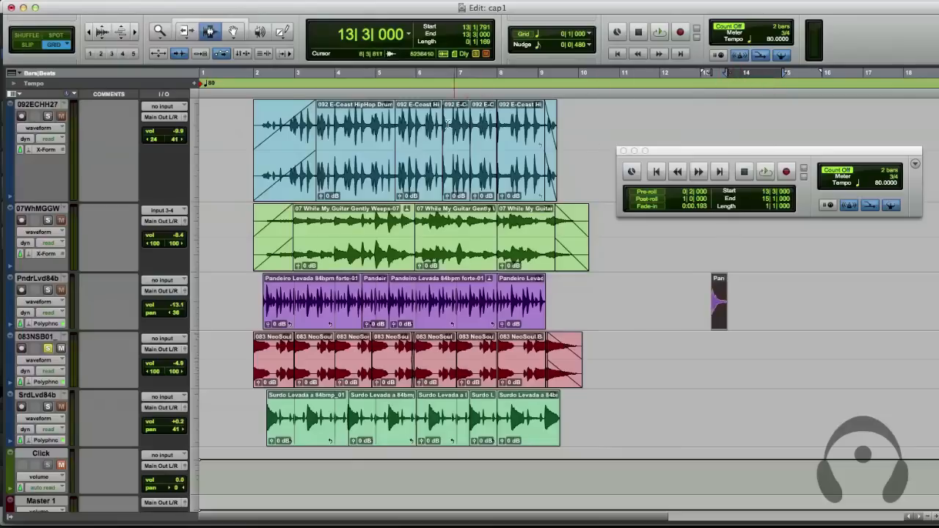
- Place the timeline insertion point at 4|1|000 and snap the start of the separated PndrLvd84b clip to it
click(337, 76)
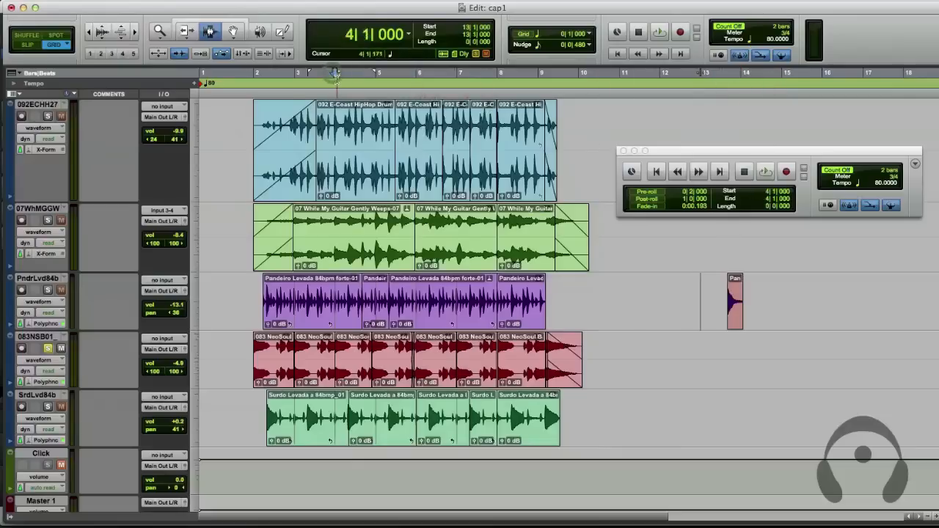
click(738, 298)
key(h)
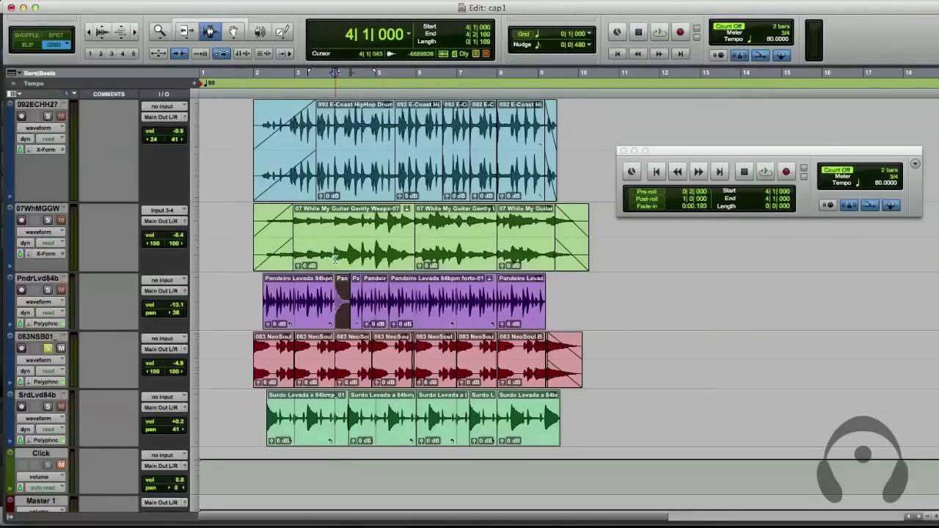
- Undo the clip's move and snap the end of the PndrLvd84b clip to 4|1|000 instead
key(ctrl+z)
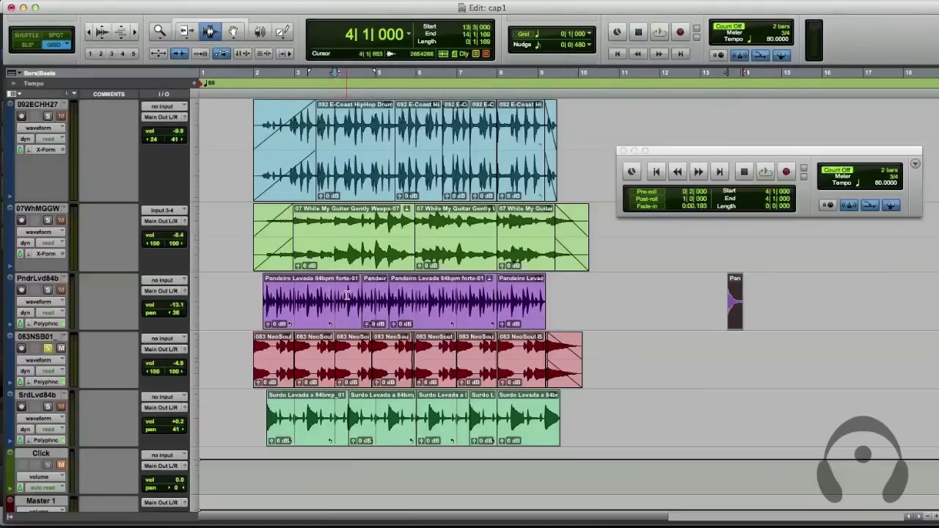
key(ctrl+shift+z)
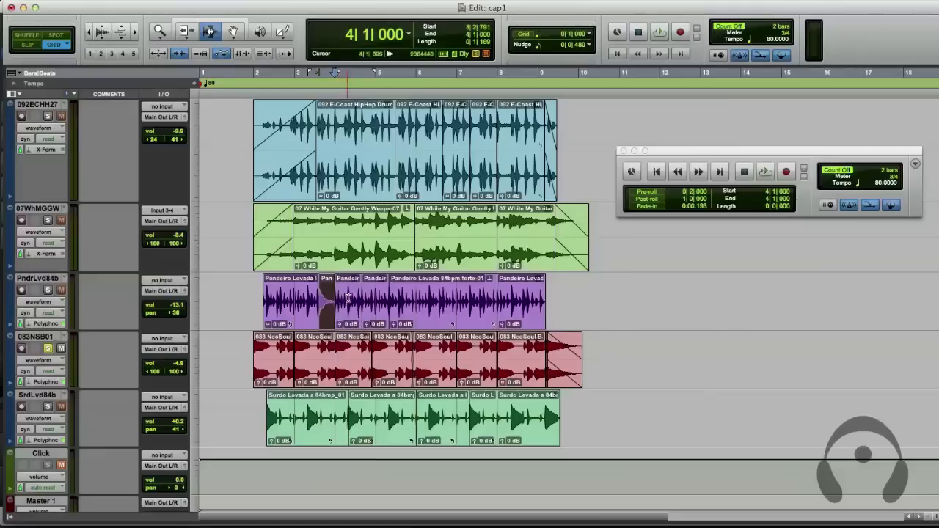
- Undo the clip's end snap, try snapping the PndrLvd84b clip's start to 4|1|000, compare both placements, and undo the move
key(ctrl+shift+z)
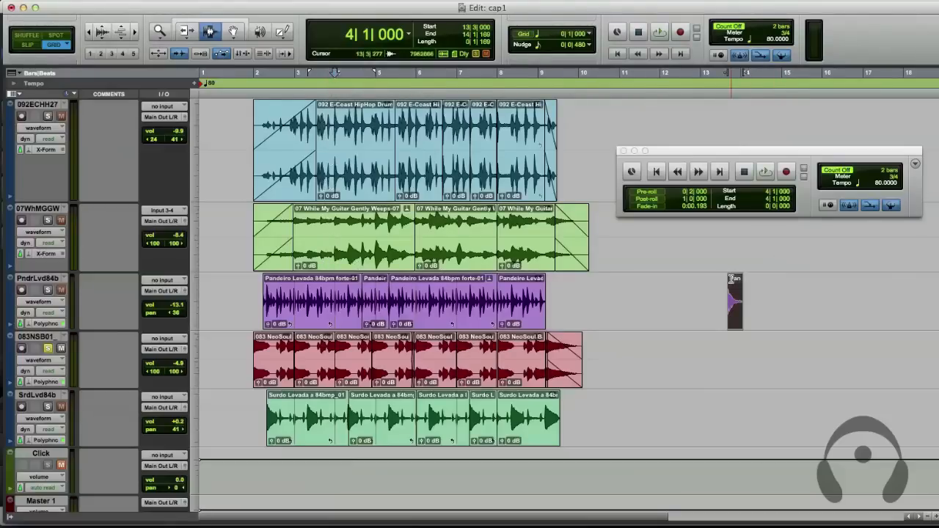
key(h)
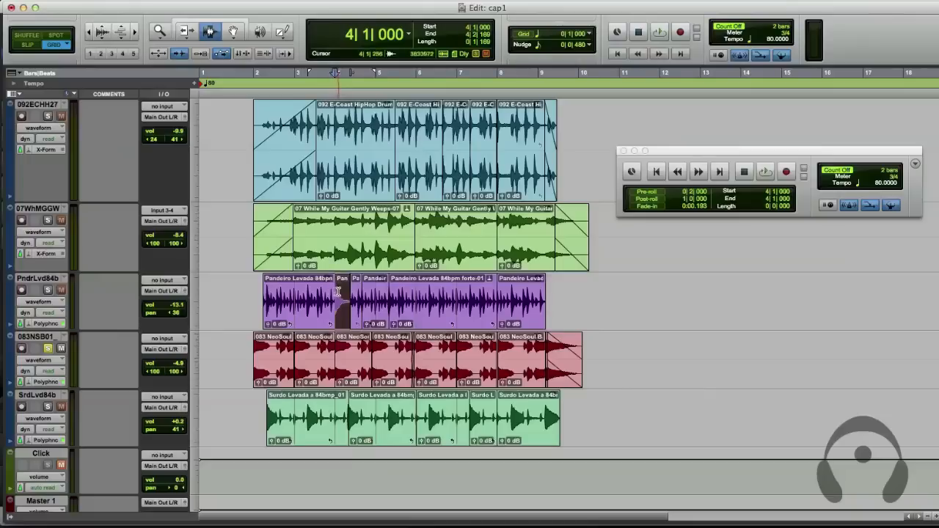
key(super+z)
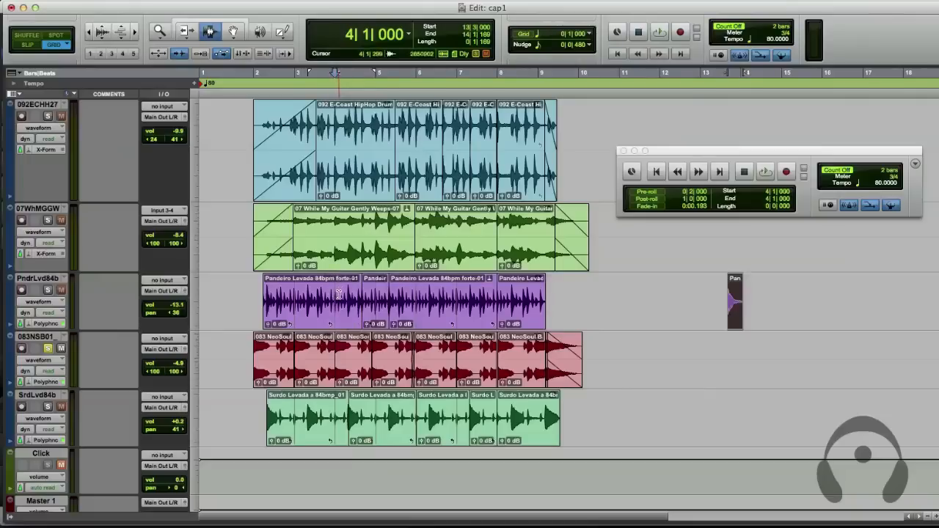
key(super+shift+z)
key(super+z)
key(super+shift+z)
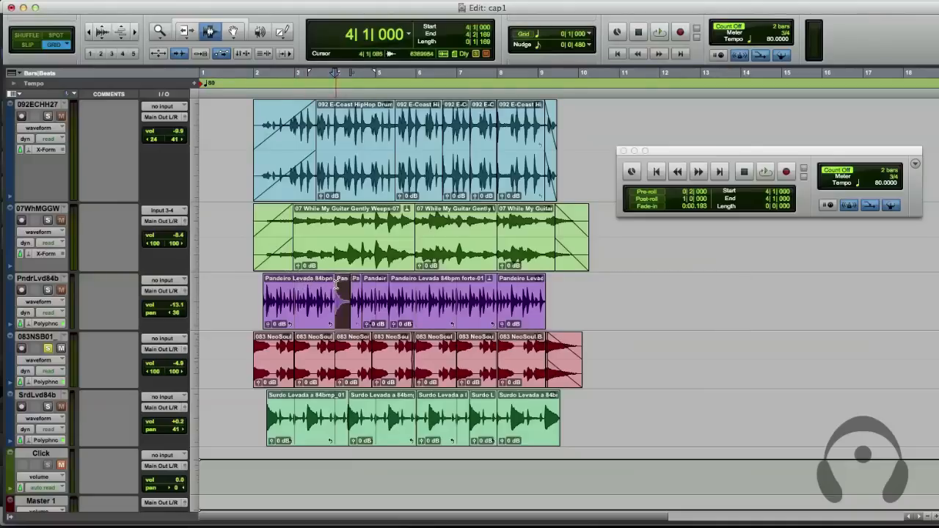
key(super+z)
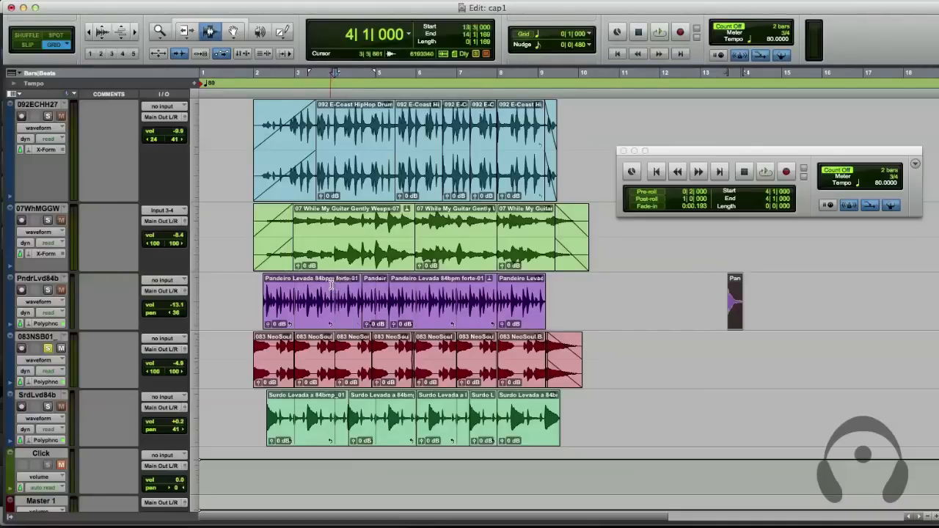
- In Slip mode, identify a sync point at 13|3|544 inside the separated PndrLvd84b clip
click(741, 289)
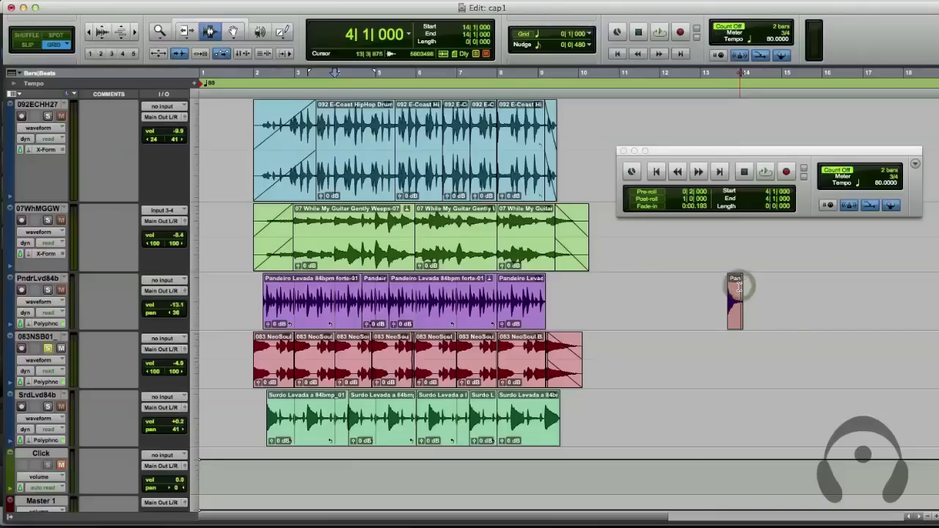
key(t)
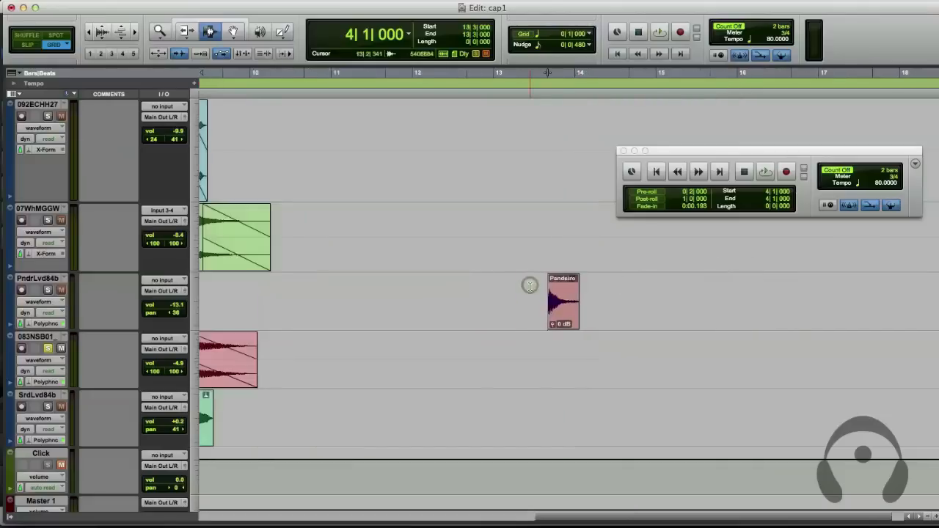
key(r)
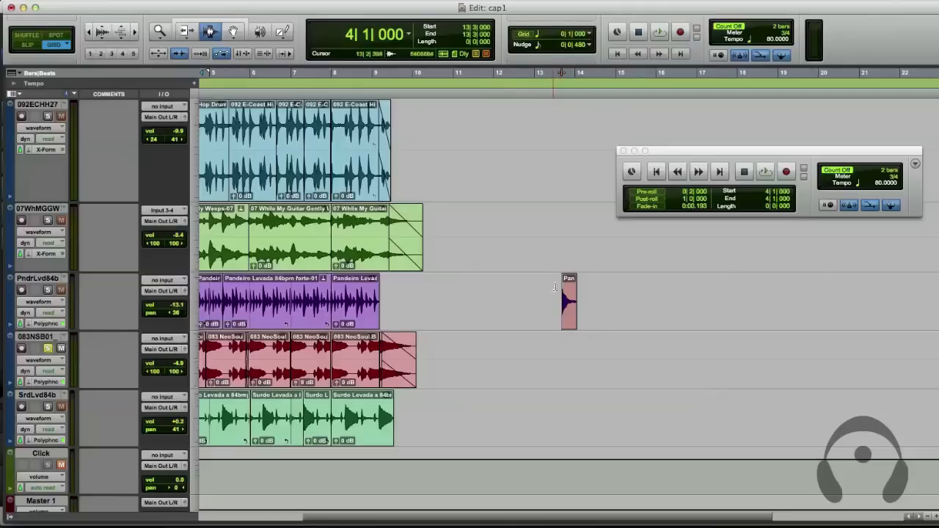
scroll(564, 286, up, 5)
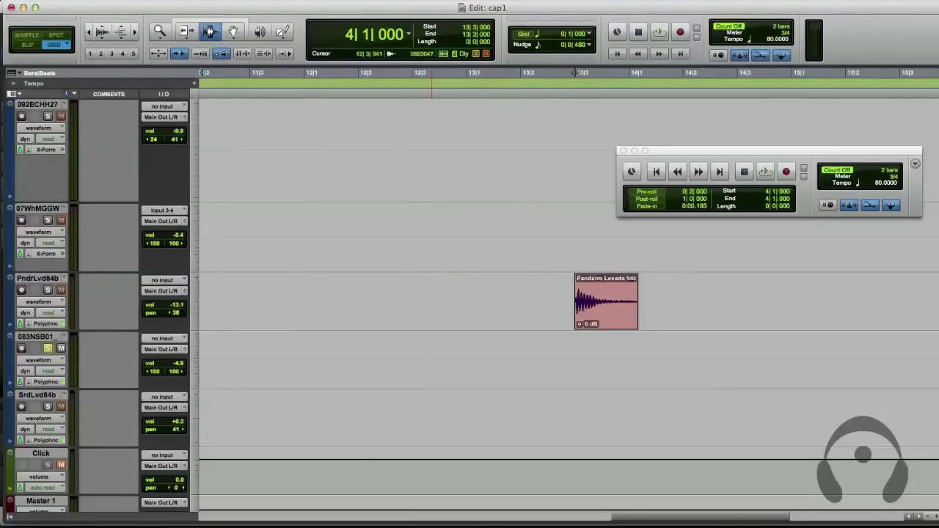
click(204, 7)
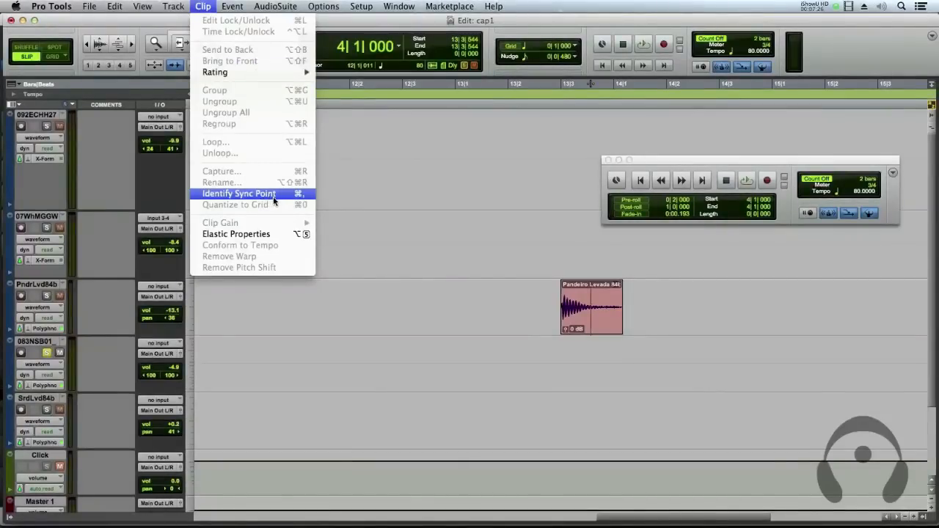
click(273, 195)
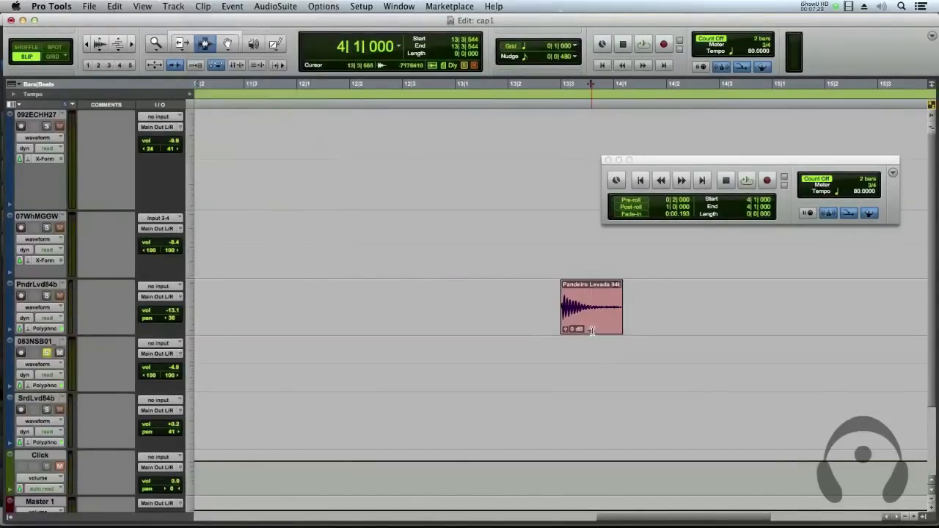
drag(593, 330, 603, 331)
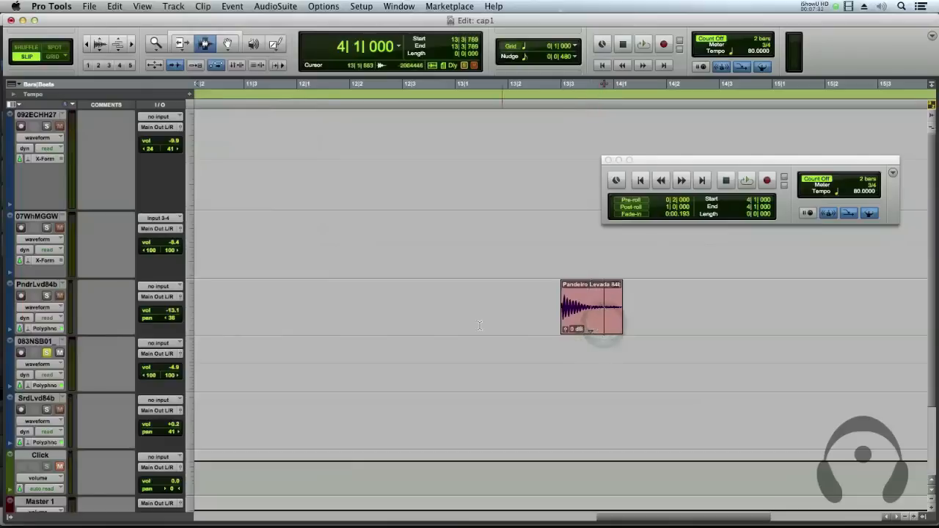
- Try snapping the separated PndrLvd84b clip's sync point to 4|1|000, inspect the alignment up close, and undo the move
key(r)
key(r)
key(r)
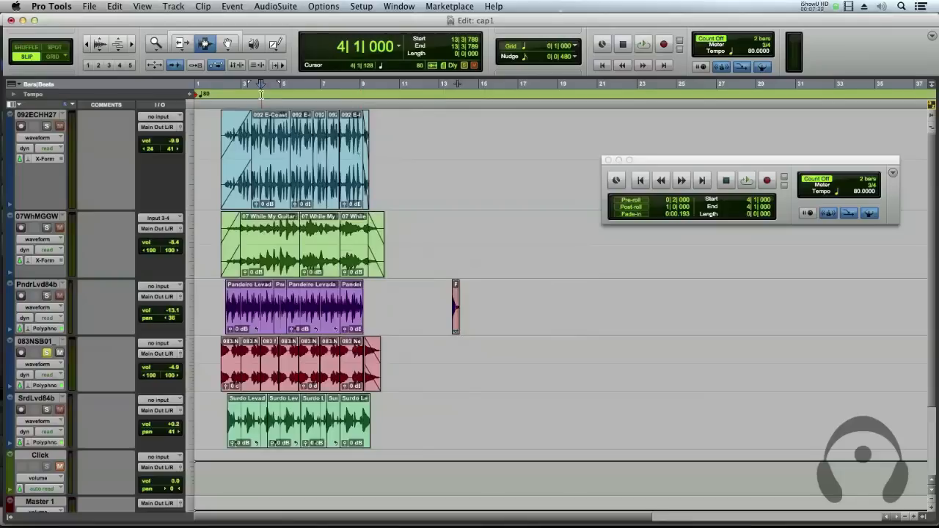
key(t)
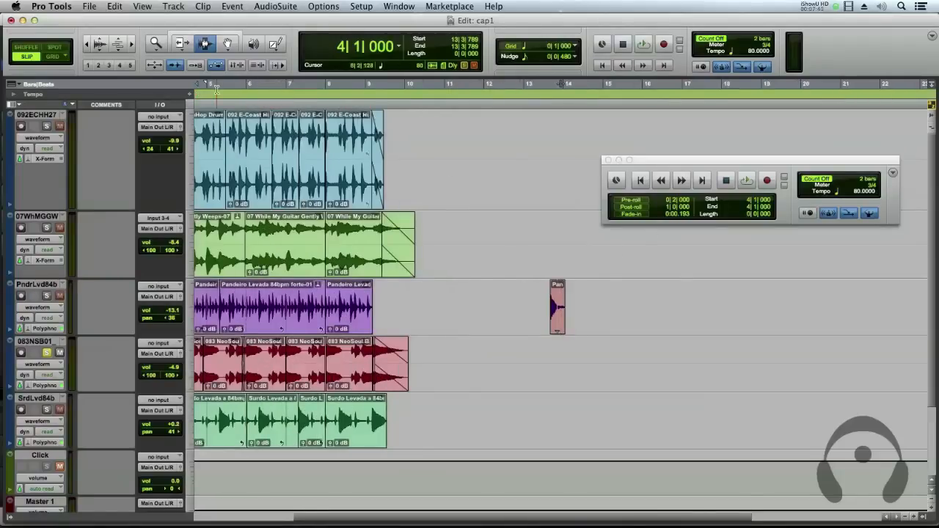
key(r)
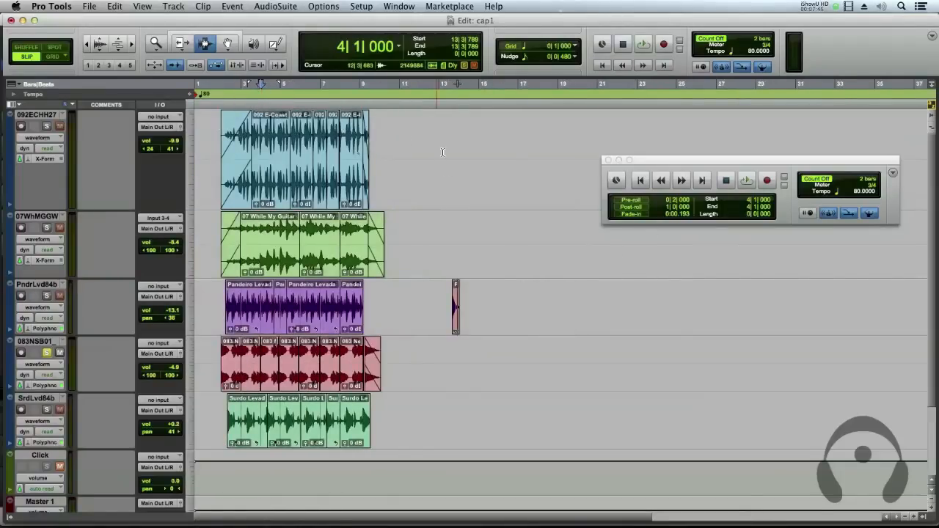
click(456, 301)
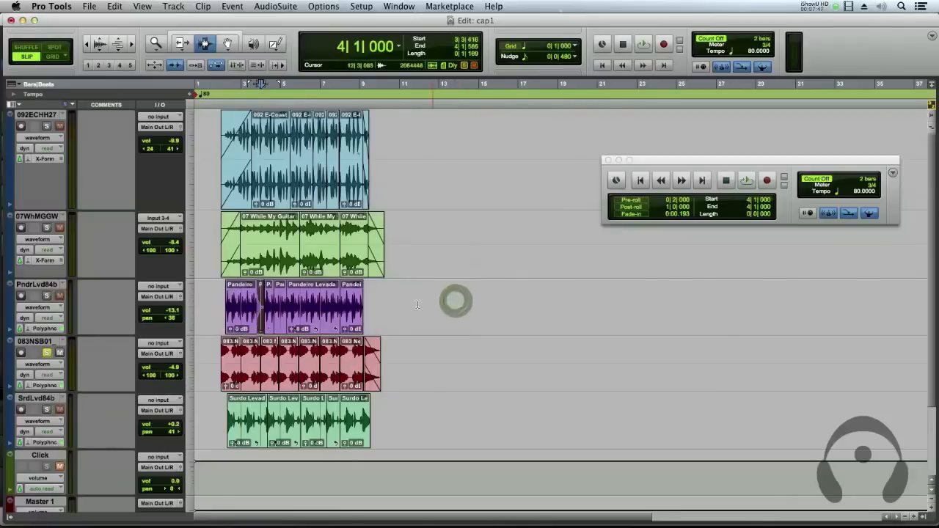
key(t)
key(t)
key(t)
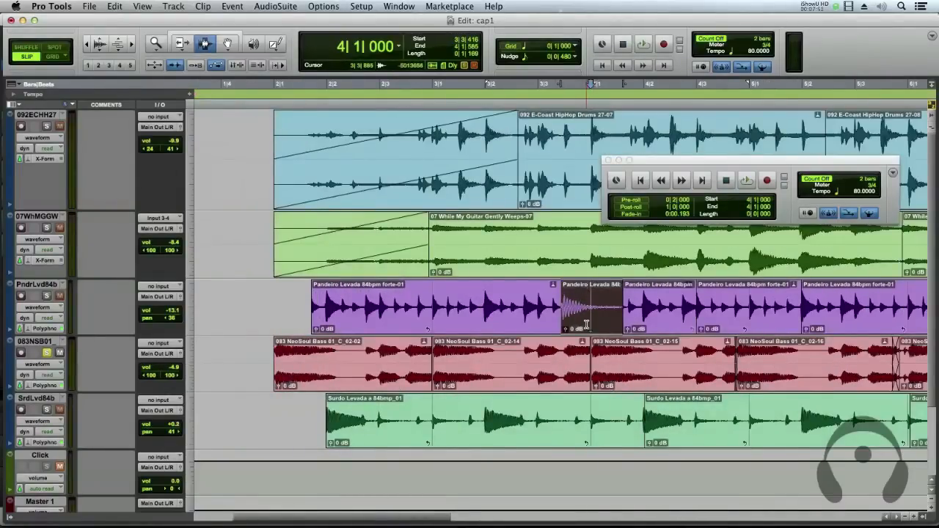
key(r)
key(r)
key(super+z)
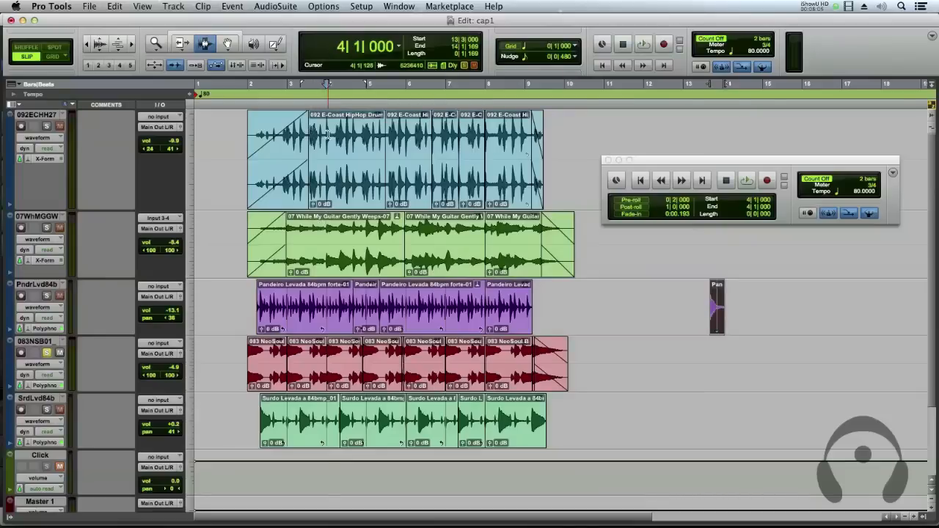
- Play briefly from 4|1|000, and try snapping the PndrLvd84b clip's sync point, start and end to that position in turn
key(space)
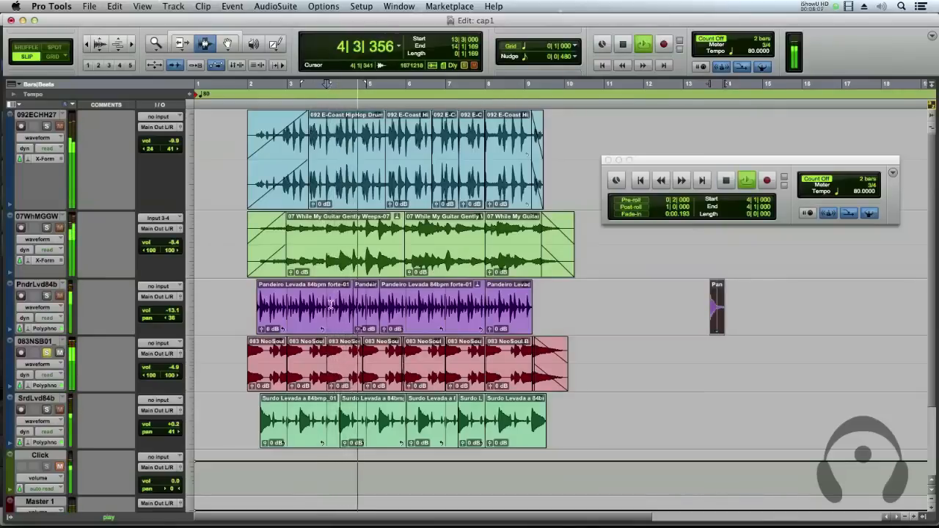
key(space)
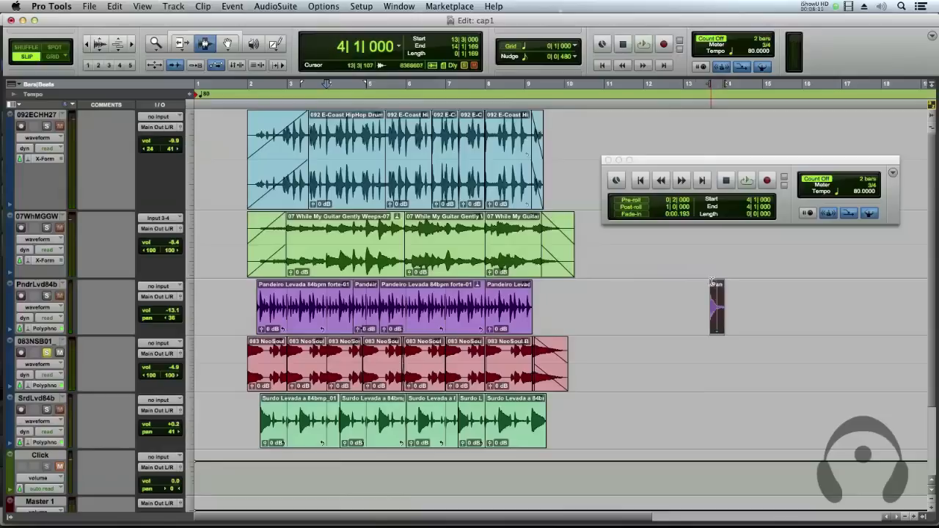
ctrl+click(711, 283)
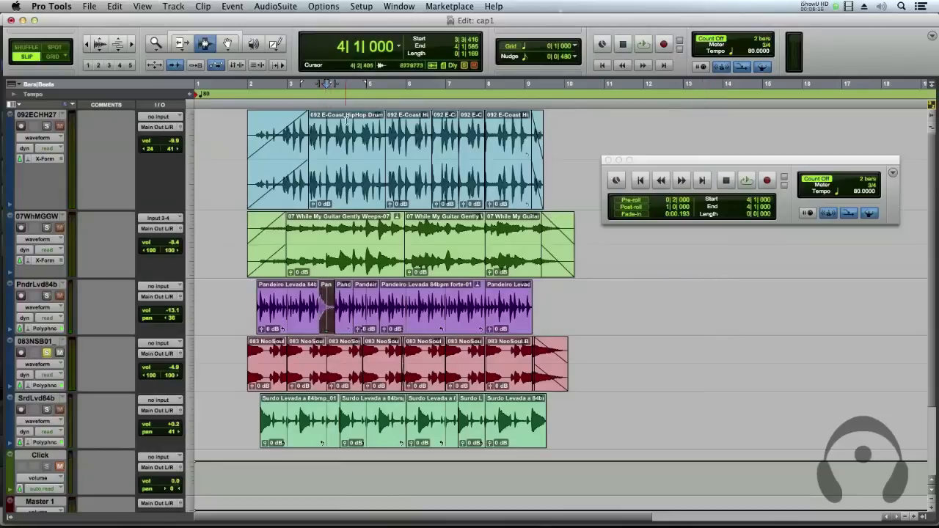
key(super+z)
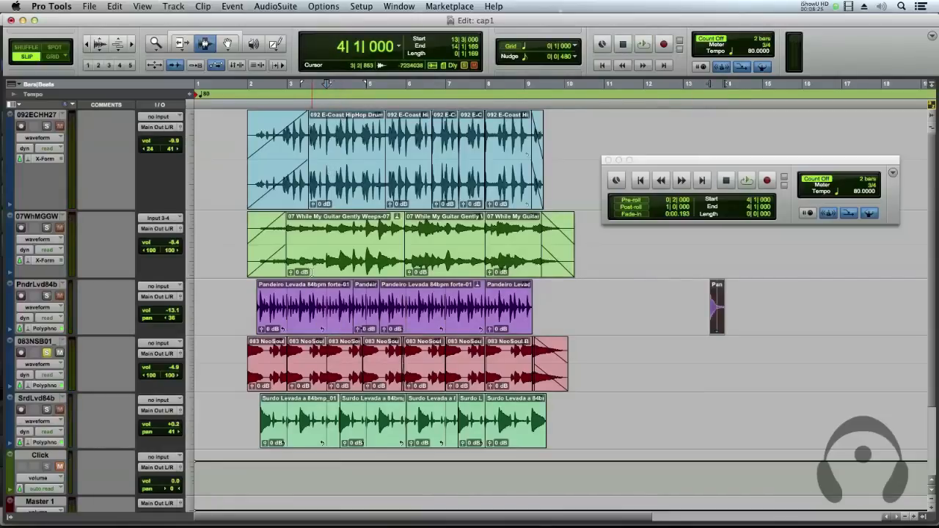
key(h)
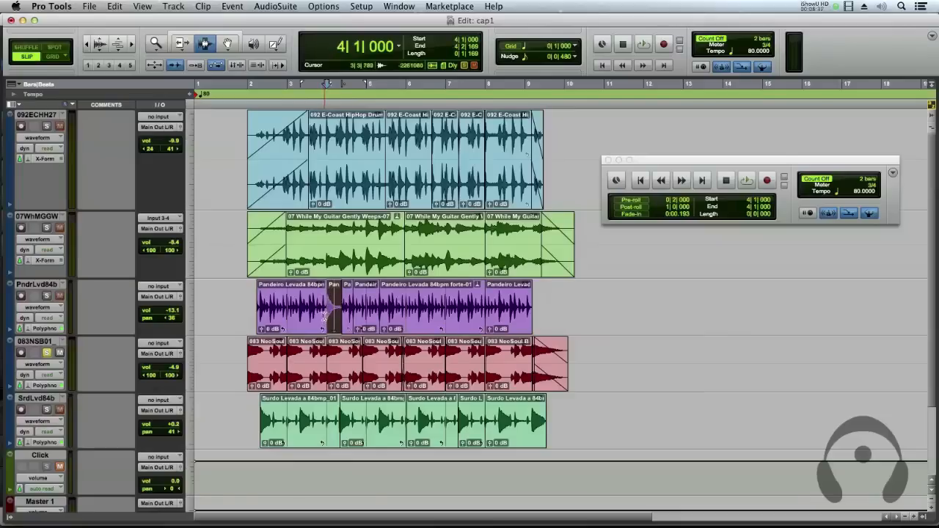
key(k)
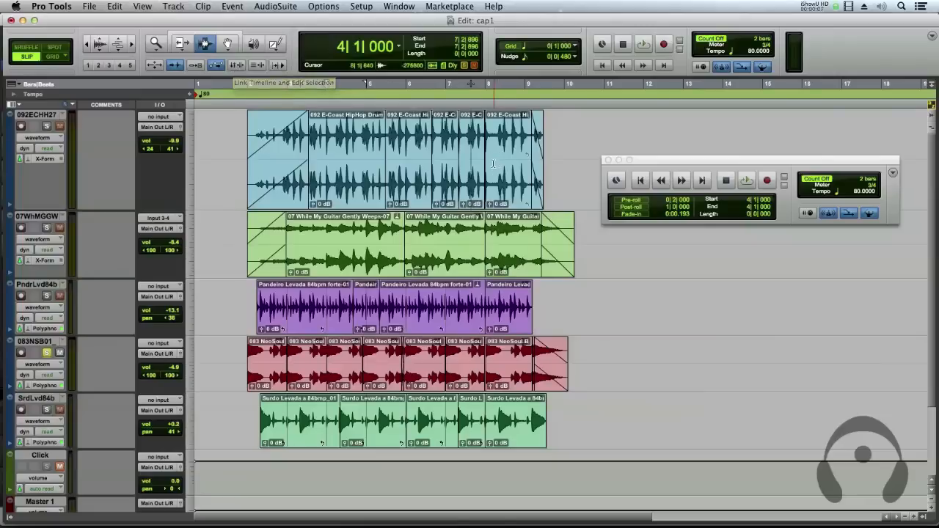
- Select 5|1|149 to 7|2|085 on 092ECHH27 and replace a 2|3|341 to 4|2|533 timeline selection with that edit selection
drag(367, 163, 460, 151)
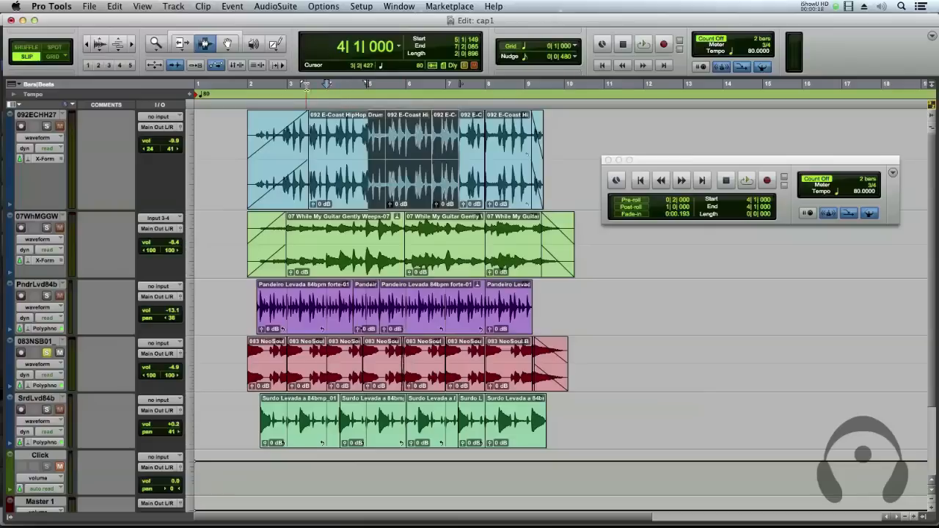
mouse_move(328, 86)
mouse_down()
mouse_move(349, 86)
mouse_move(252, 86)
mouse_up()
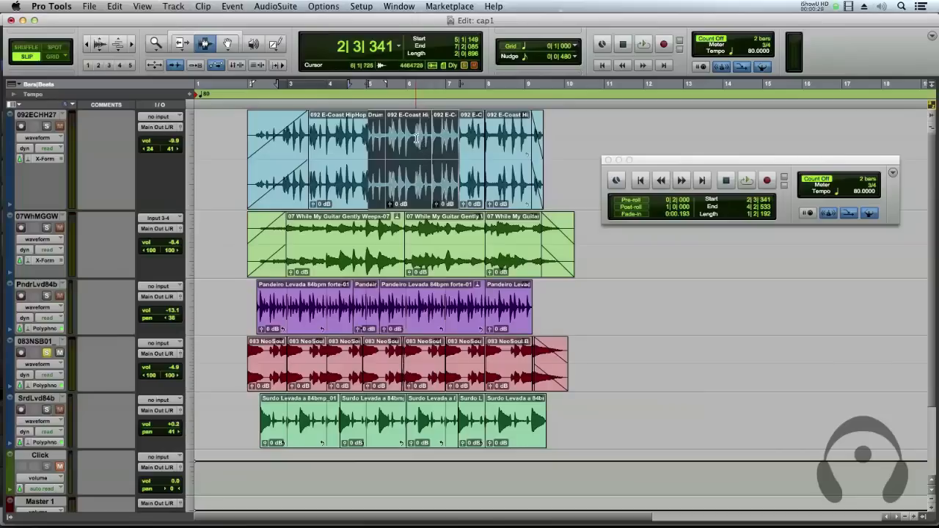
key(o)
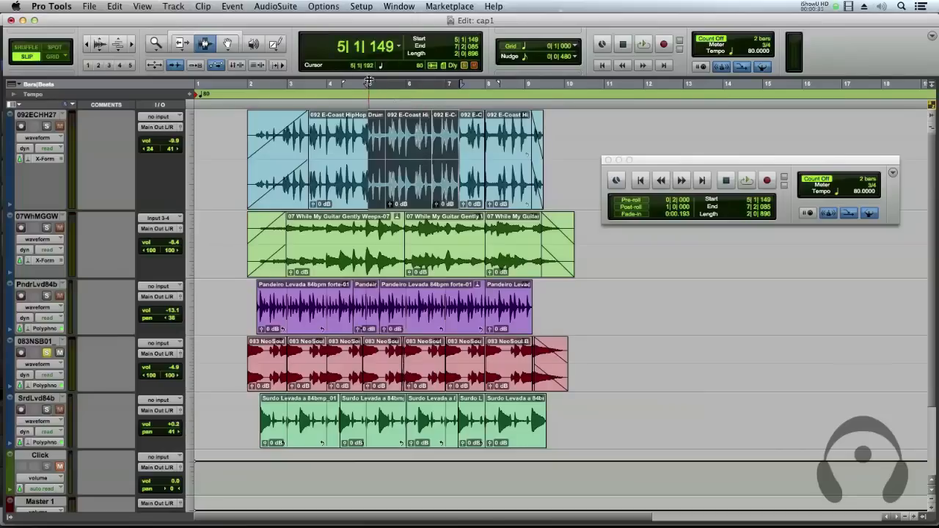
key(super+z)
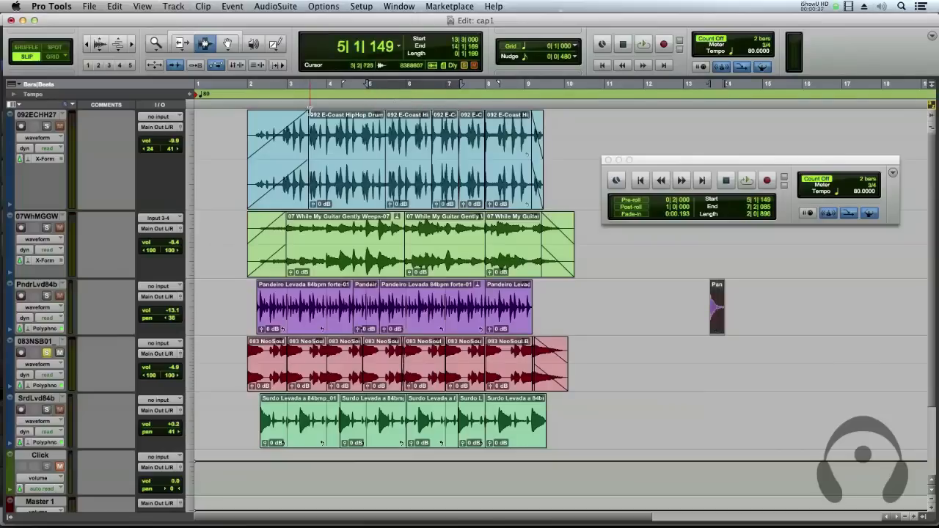
key(super+shift+z)
- Select the 092ECHH27 clip starting at 5|2|427 and set the timeline selection to 3|1|064 through 4|1|000, using Grid mode for its end
click(421, 143)
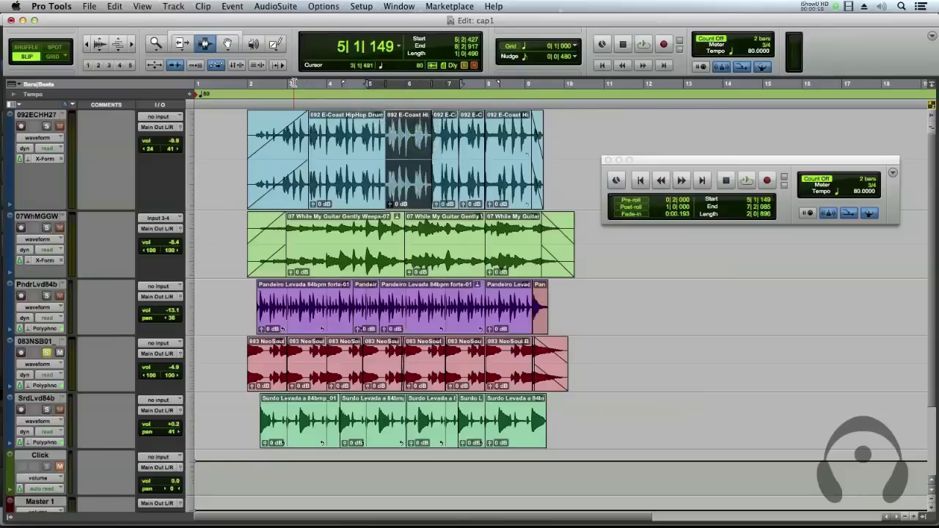
drag(354, 86, 291, 98)
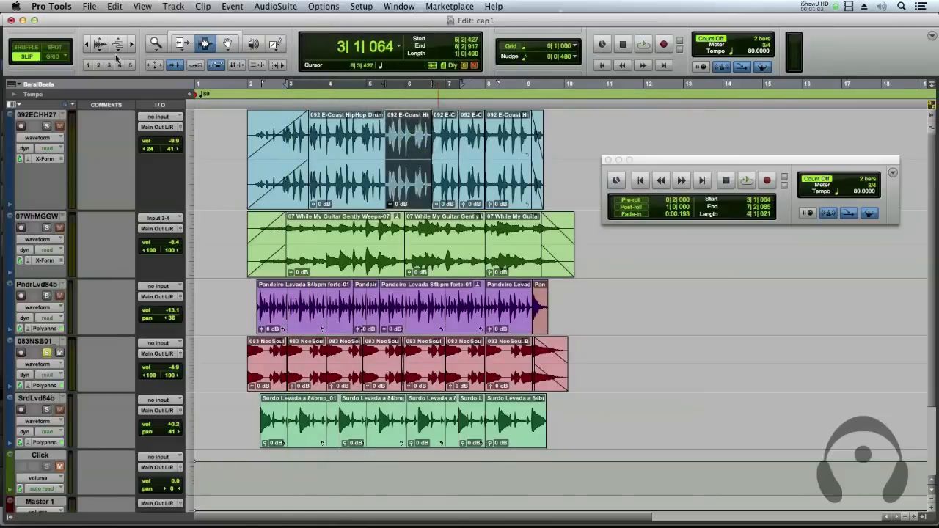
click(47, 58)
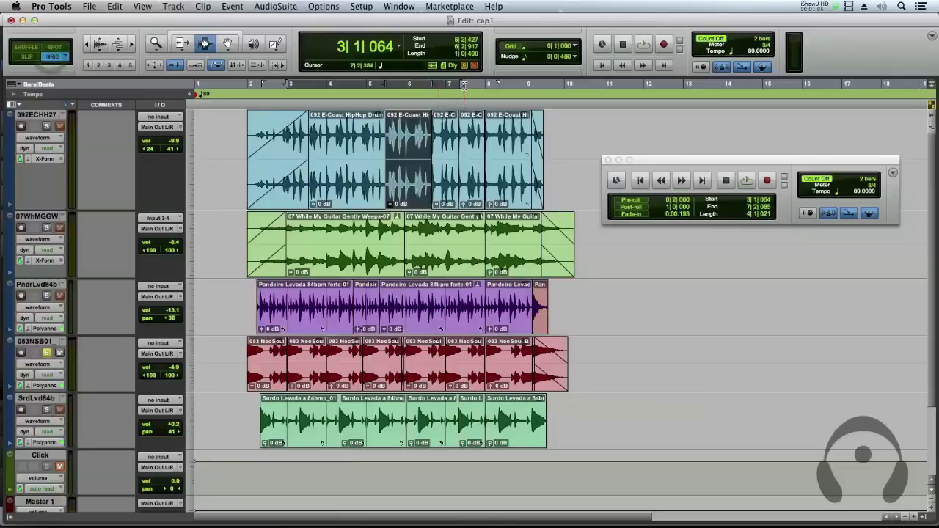
drag(464, 87, 332, 97)
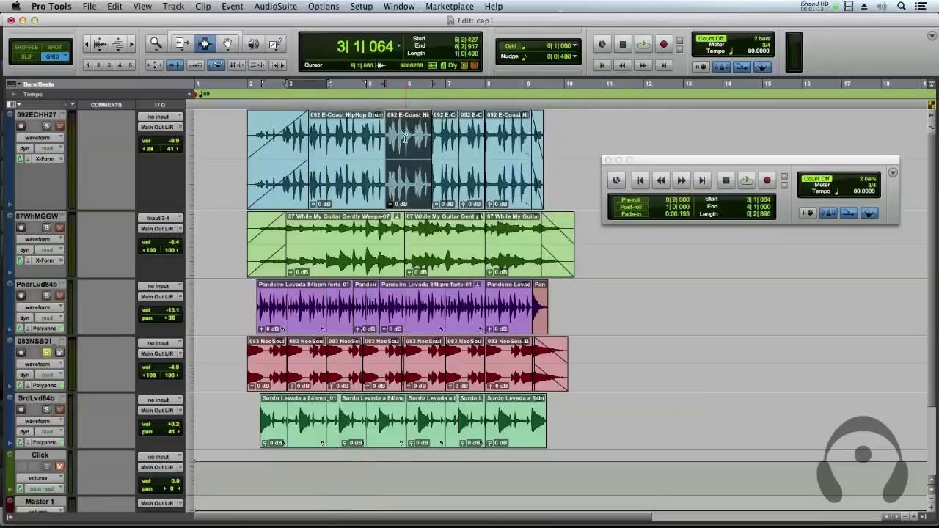
- Select 6|1|000 to 7|1|000 on 092ECHH27, copy that selection to the timeline, and move the timeline selection's start to 4|1|000
drag(408, 140, 430, 136)
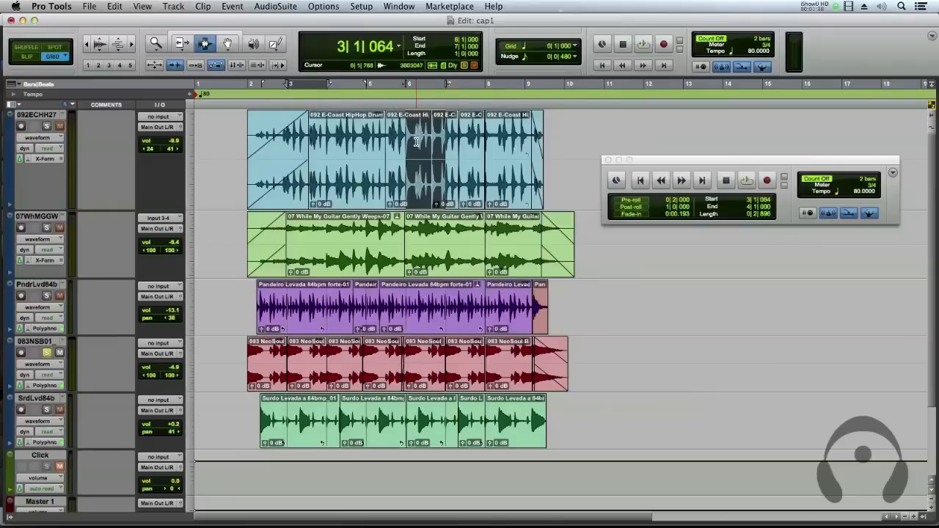
key(o)
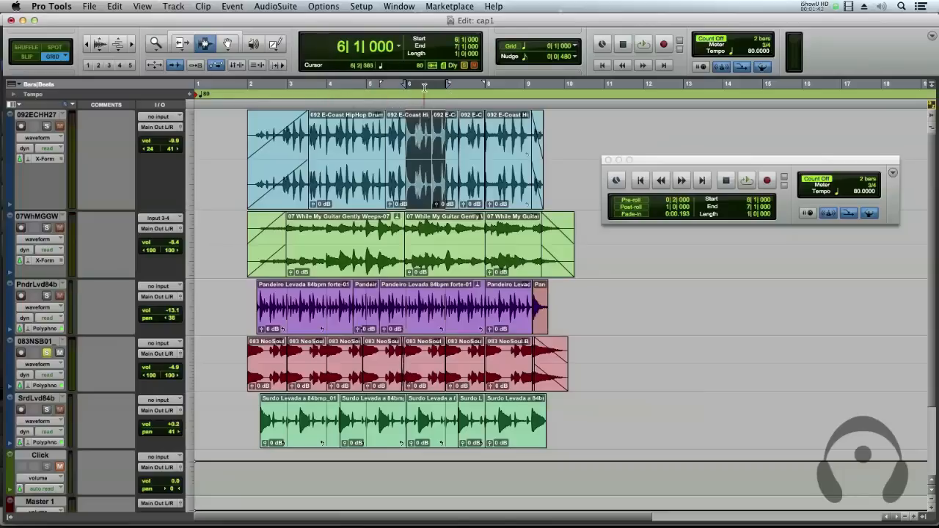
drag(408, 86, 327, 86)
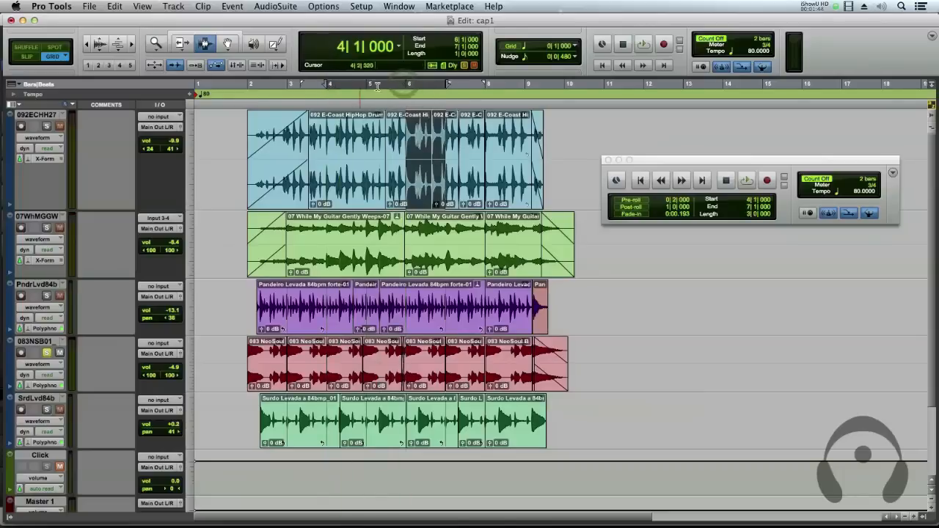
- Set the timeline selection's end to 5|1|000 and copy the timeline selection to the edit selection on 092ECHH27
drag(412, 94, 369, 93)
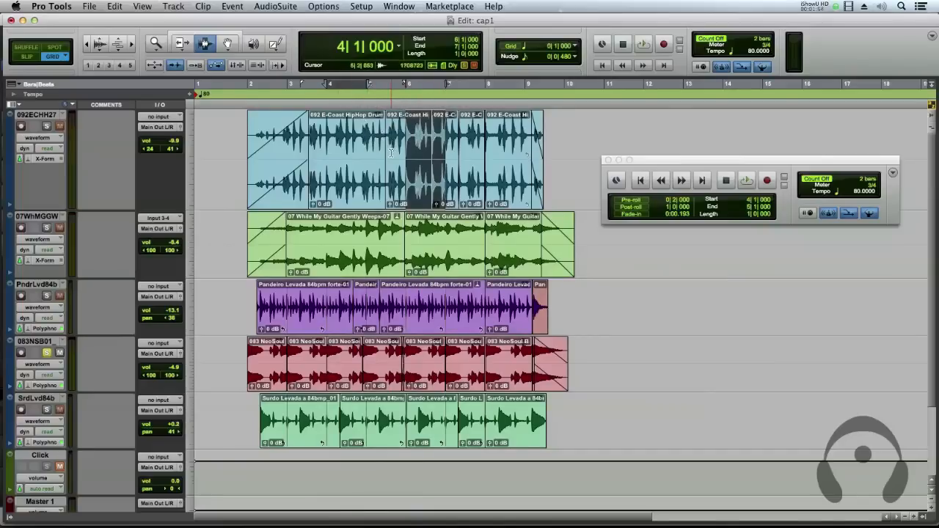
key(alt+shift+6)
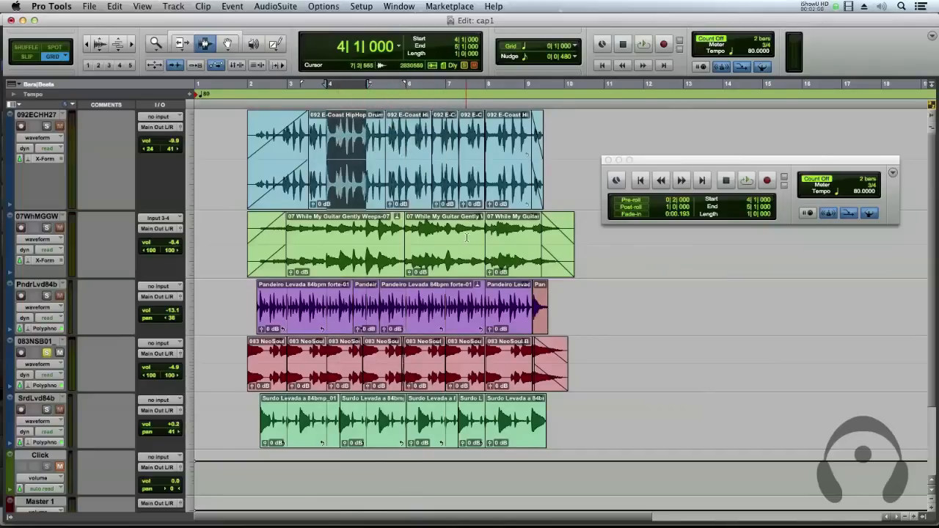
- Select 7|2|000 to 8|2|000 on the 07WhMGGW track, leaving the edit selection unlinked from the timeline
drag(454, 221, 499, 224)
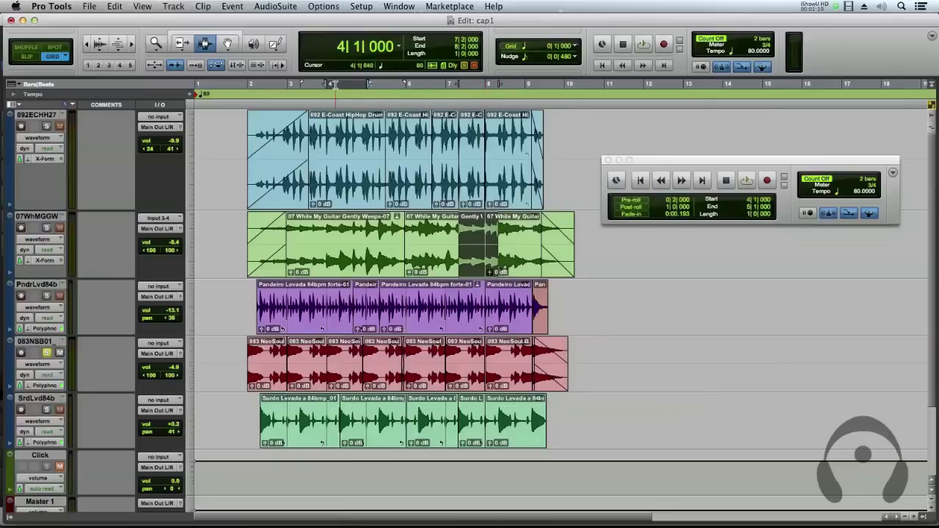
click(331, 86)
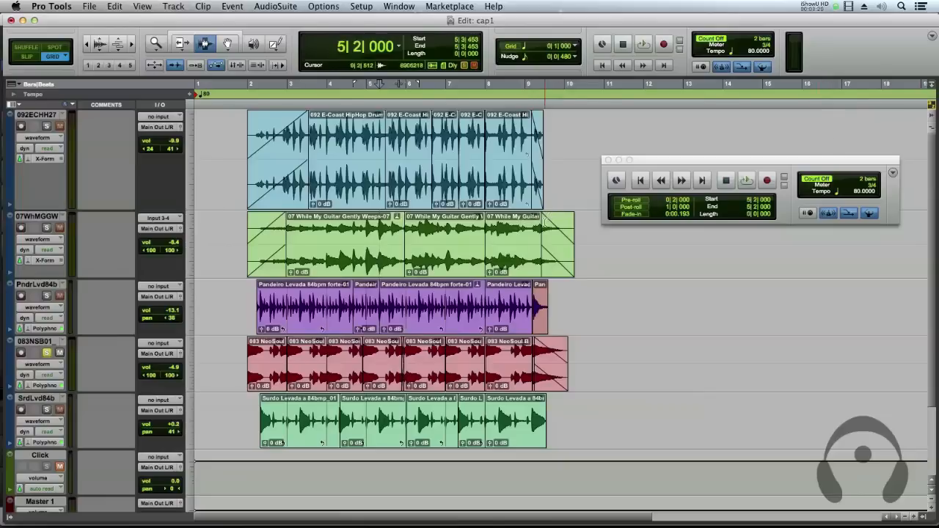
- Extend the 07WhMGGW selection transient by transient in both directions until it spans 4|3|378 to 6|3|396
key(alt+shift+Tab)
key(alt+shift+Tab)
key(alt+shift+Tab)
key(alt+shift+Tab)
key(alt+shift+Tab)
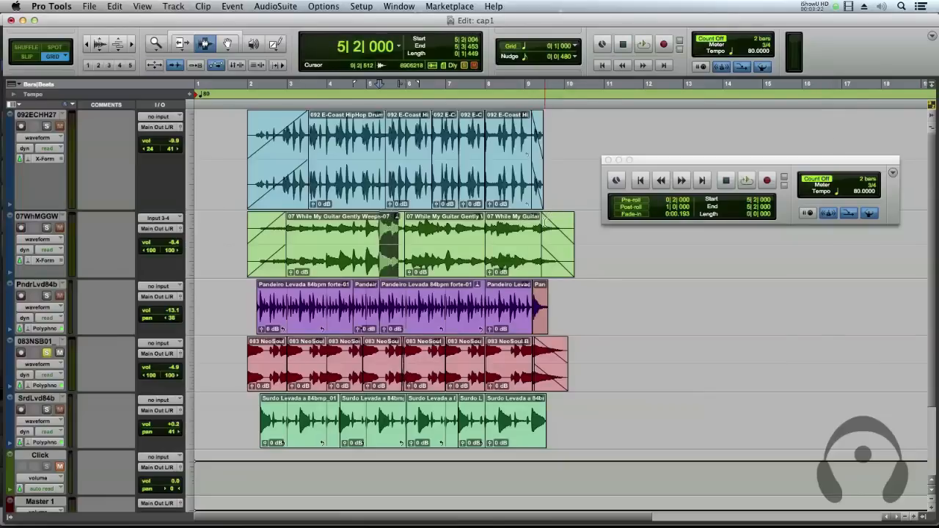
key(shift+Tab)
key(shift+Tab)
key(shift+Tab)
key(shift+Tab)
key(shift+Tab)
key(shift+Tab)
key(shift+Tab)
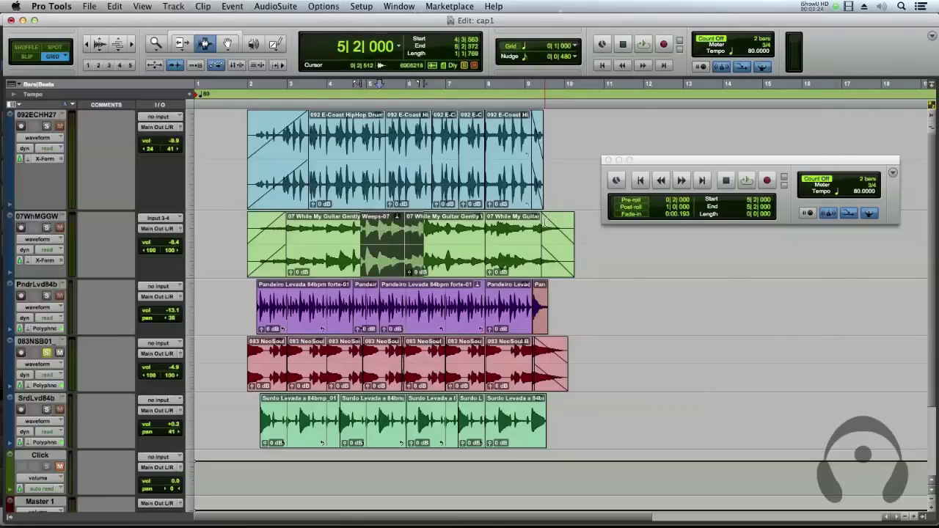
key(alt+shift+Tab)
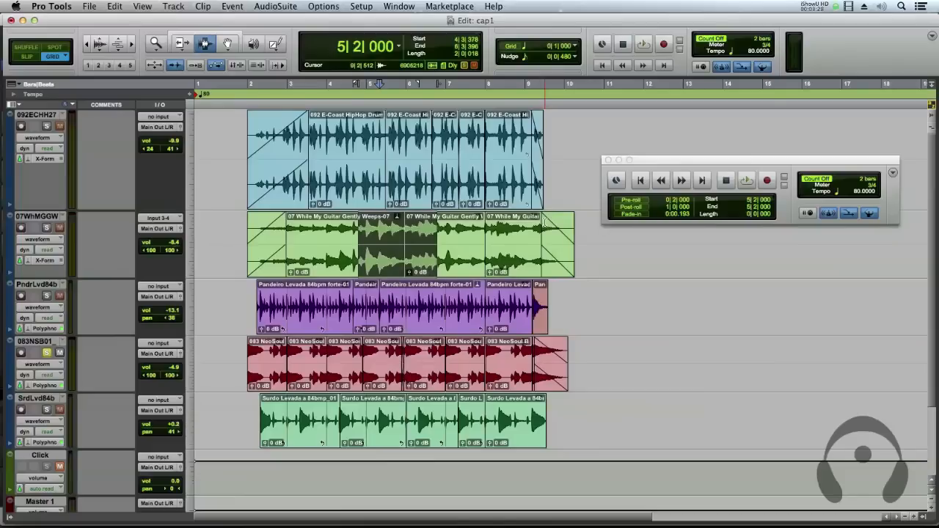
- Select everything on 092ECHH27 from 5|1|000 back to the session start
click(345, 179)
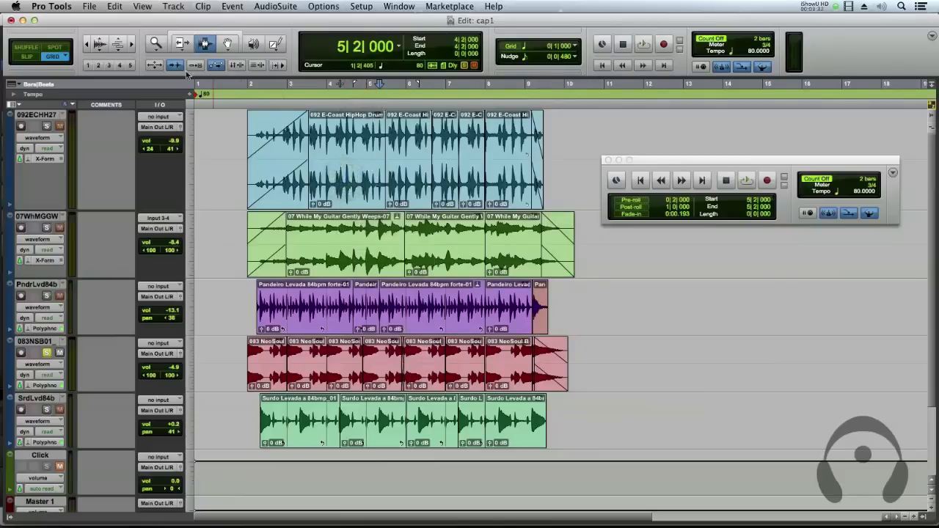
click(367, 171)
key(shift+Return)
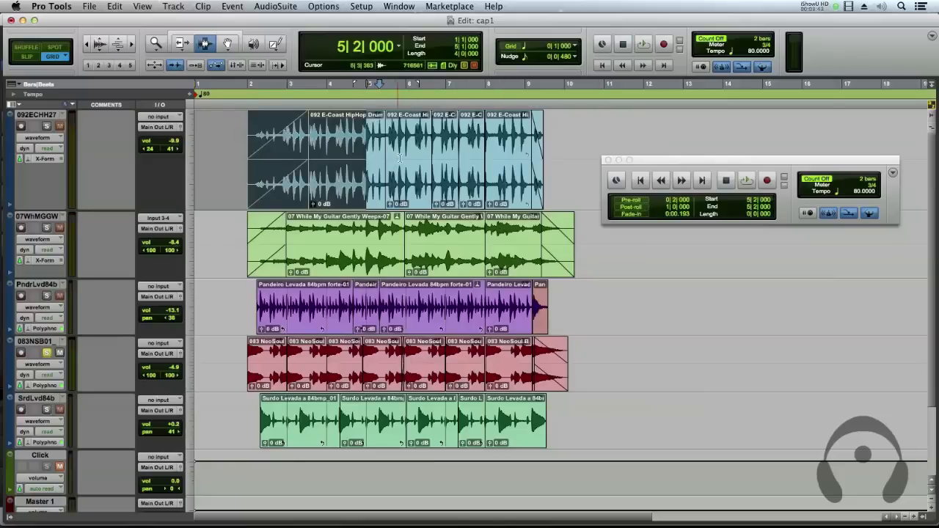
- Link the timeline and edit selections, and select 07WhMGGW from 6|1|000 back to the session start and on to the session end
click(396, 158)
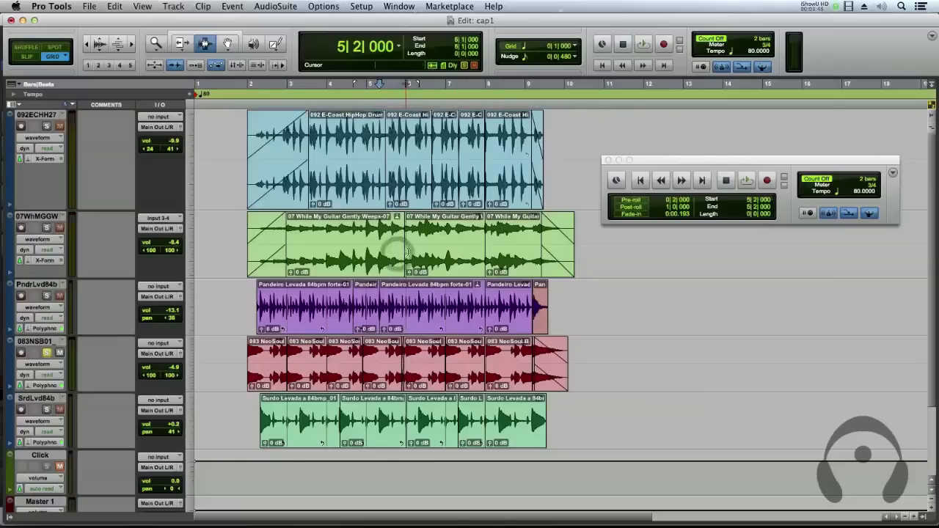
click(412, 253)
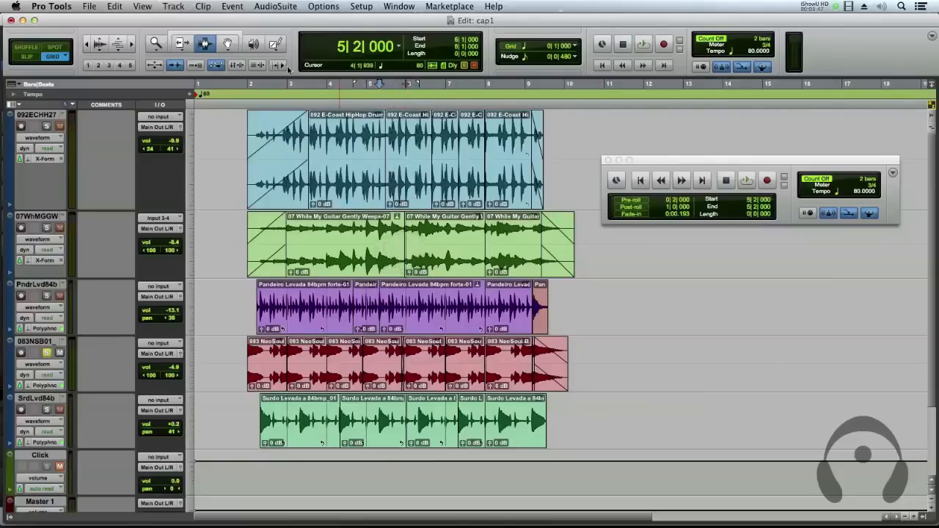
click(236, 65)
click(422, 235)
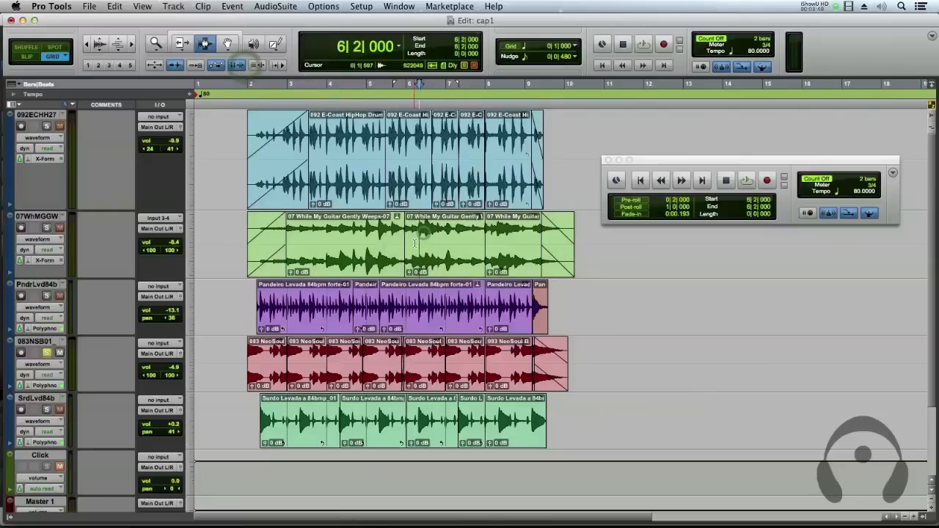
click(409, 243)
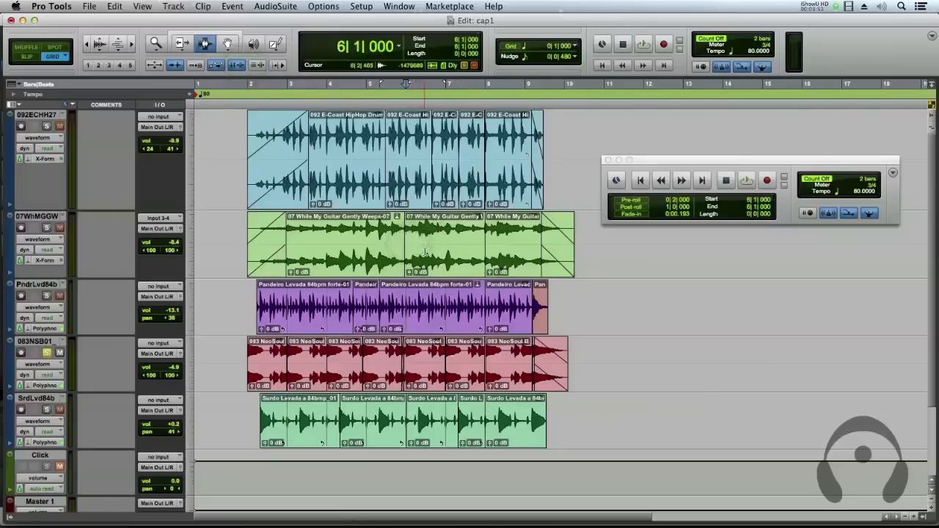
key(shift+Return)
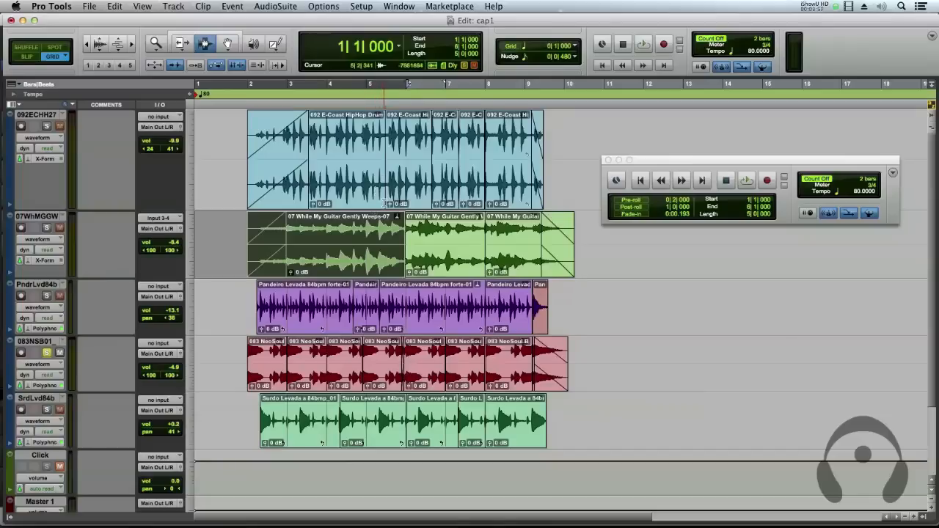
key(alt+shift+Return)
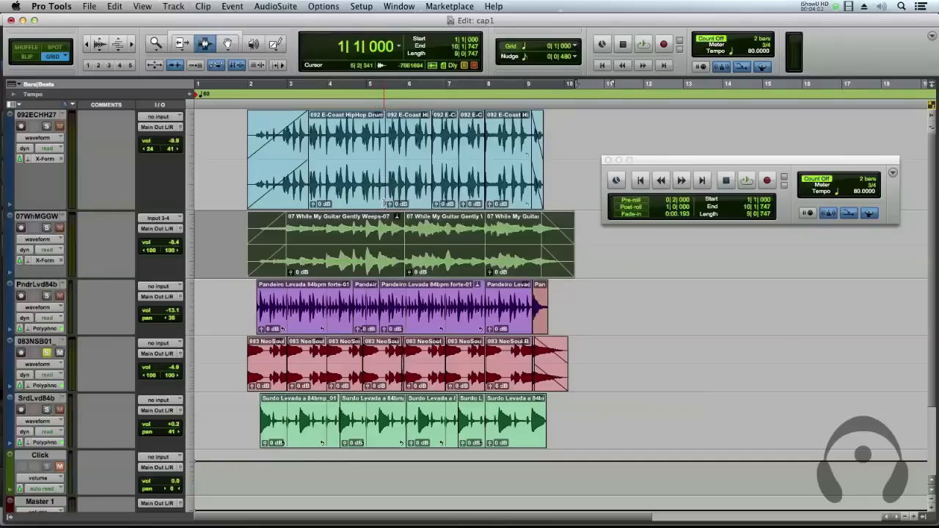
- Place the cursor at 6|1|000 on 07WhMGGW, and extend the selection to the session end and back to the session start
click(408, 220)
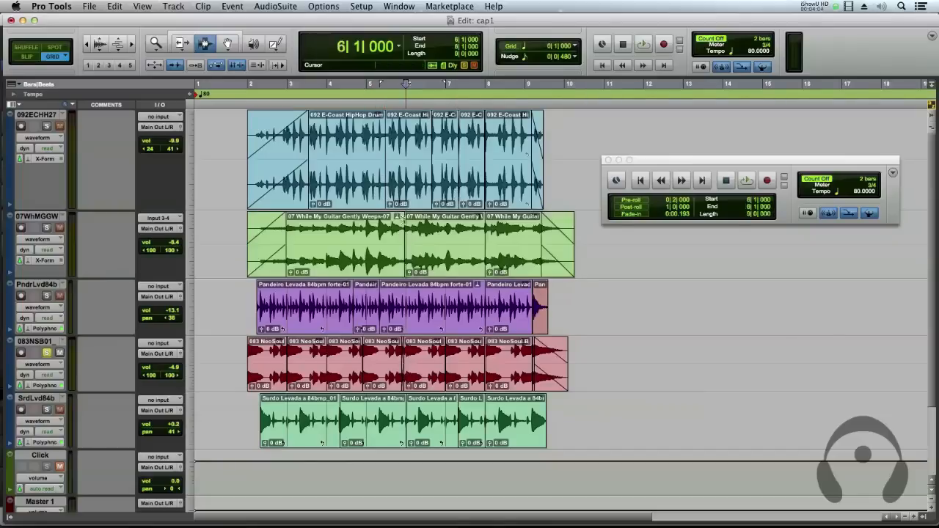
key(alt+shift+Return)
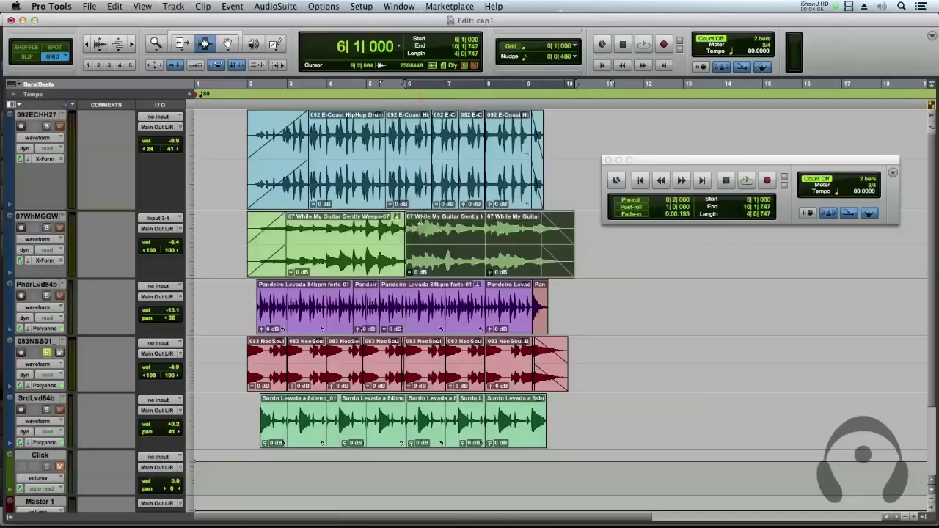
key(shift+Return)
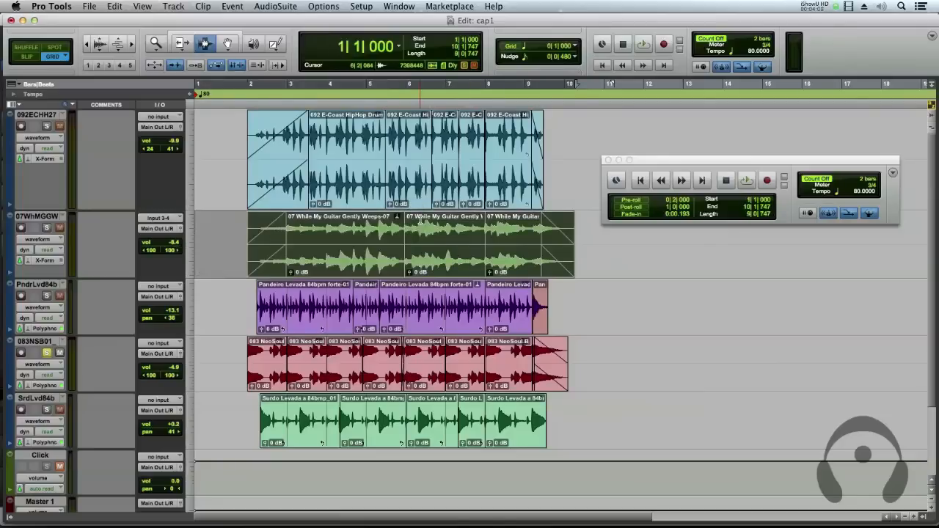
- On 07WhMGGW, select from 5|2|000 back to the session start, and replace it with a selection from 5|3|000 to the session end
click(391, 240)
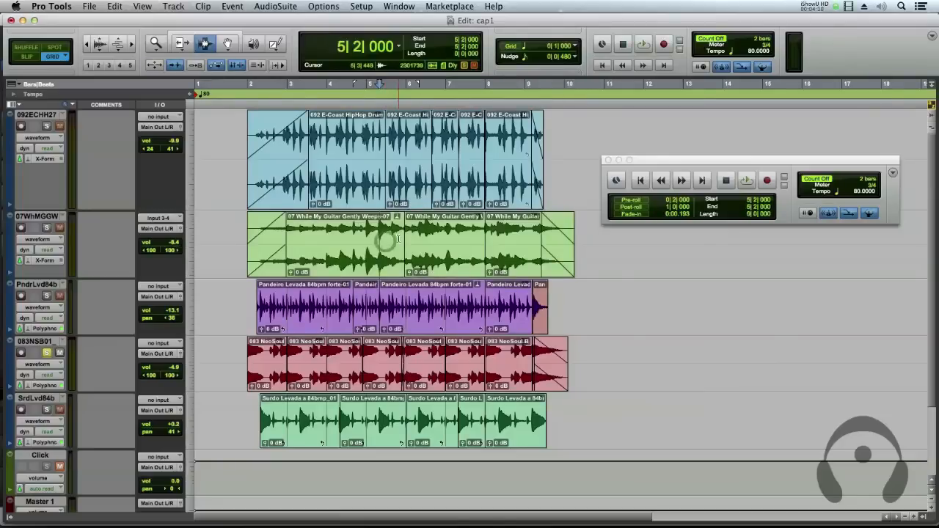
key(shift+Return)
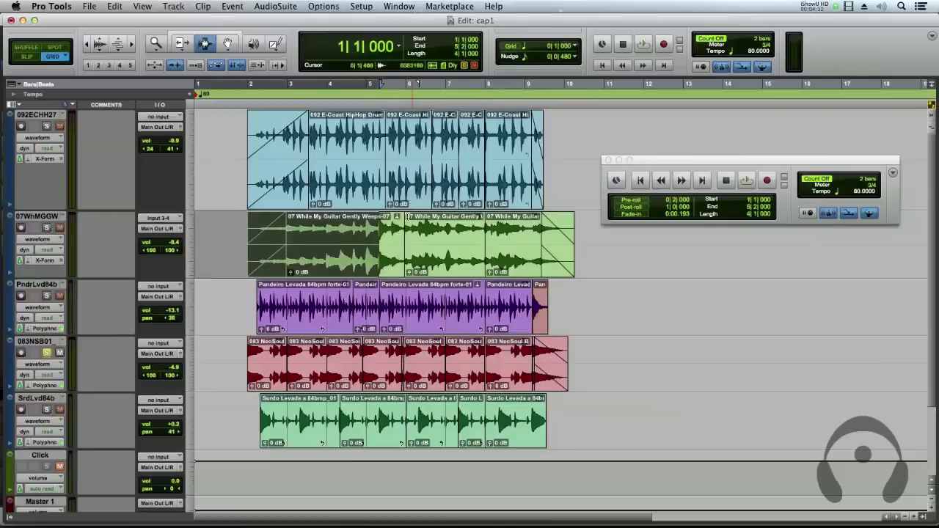
click(395, 234)
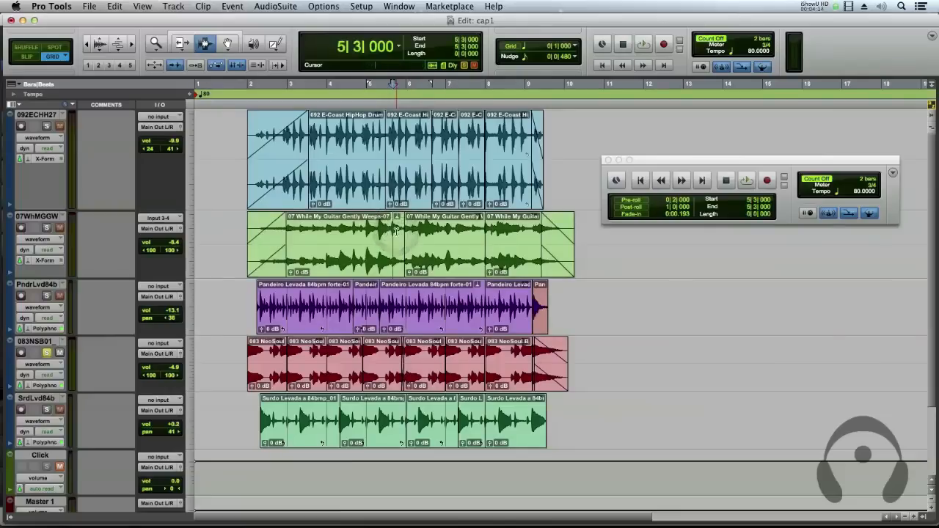
key(alt+shift+Return)
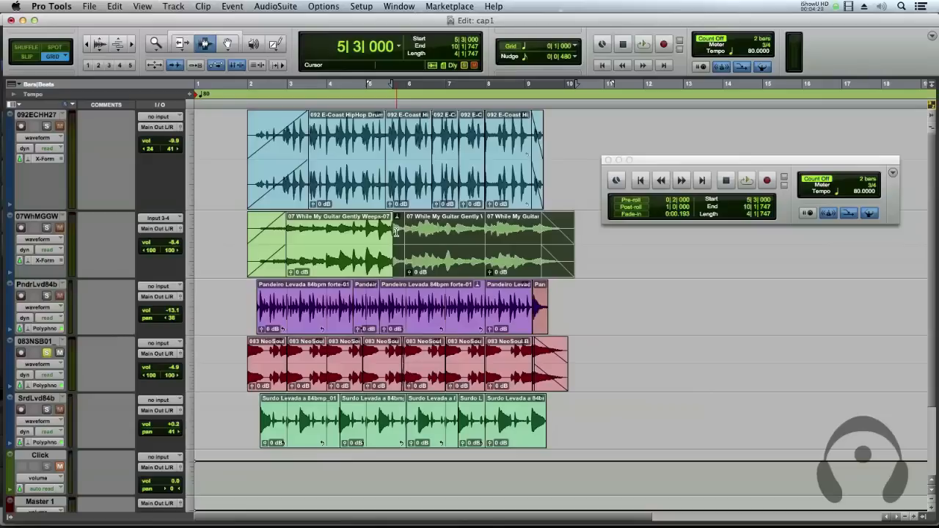
- Select from the transient at 5|2|004 to 5|3|000 on the 07WhMGGW track
click(361, 223)
click(363, 223)
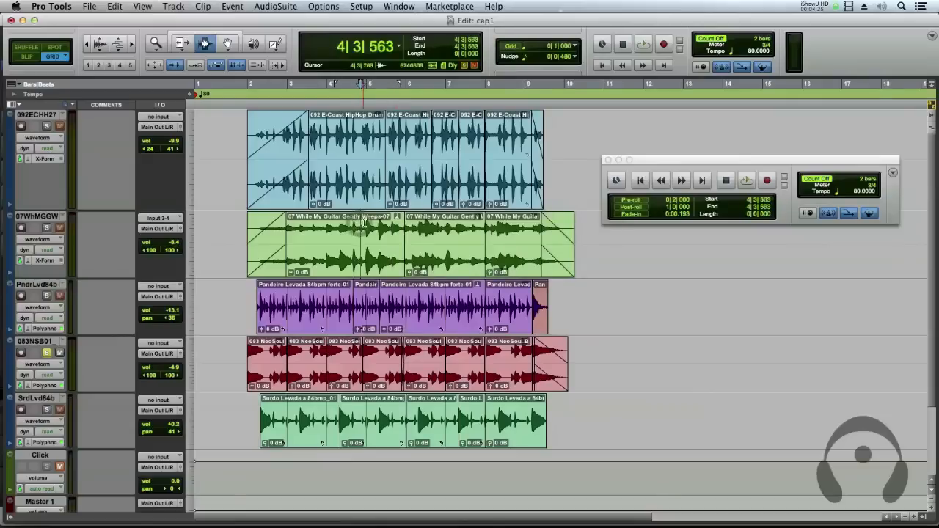
click(363, 223)
key(Tab)
key(shift+Tab)
key(shift+Tab)
key(shift+Tab)
key(shift+Tab)
key(shift+Tab)
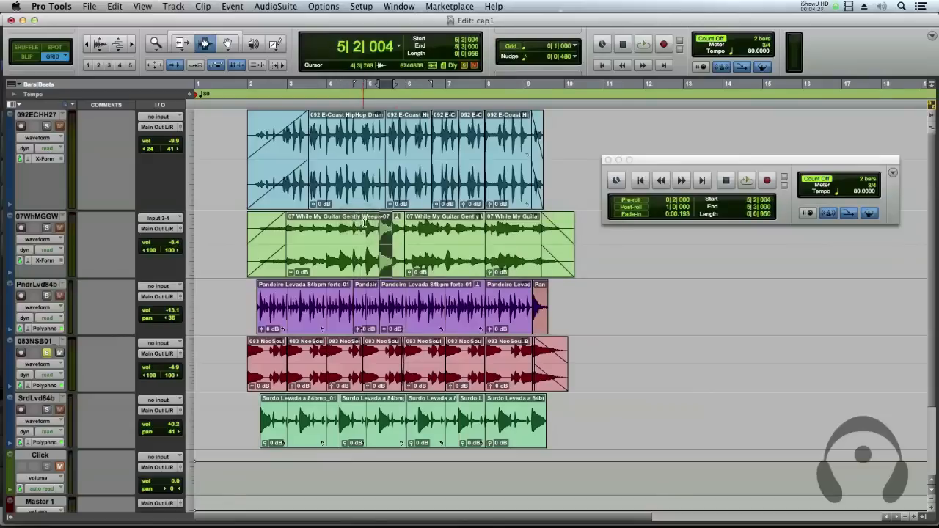
- Extend the end of the 07WhMGGW selection through the following transients to 7|1|785
key(shift+Tab)
key(shift+Tab)
key(shift+Tab)
key(shift+Tab)
key(shift+Tab)
key(shift+Tab)
key(shift+Tab)
key(shift+Tab)
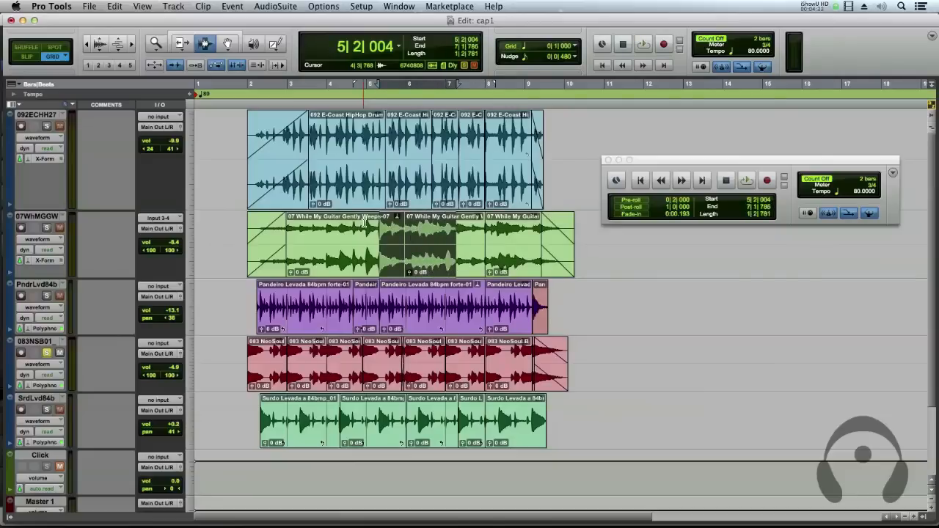
- Extend the selection to the 092ECHH27 and PndrLvd84b tracks and move its start back by transients to 5|1|000
key(shift+p)
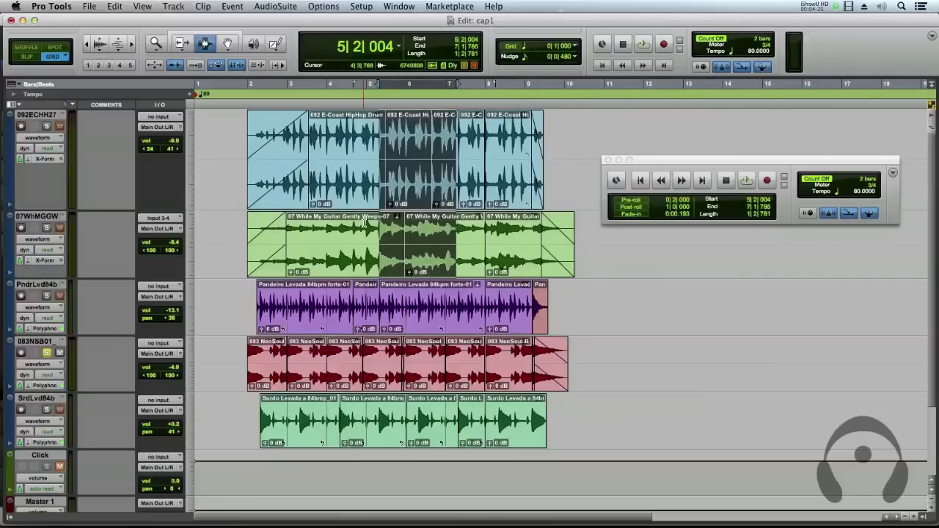
key(shift+semicolon)
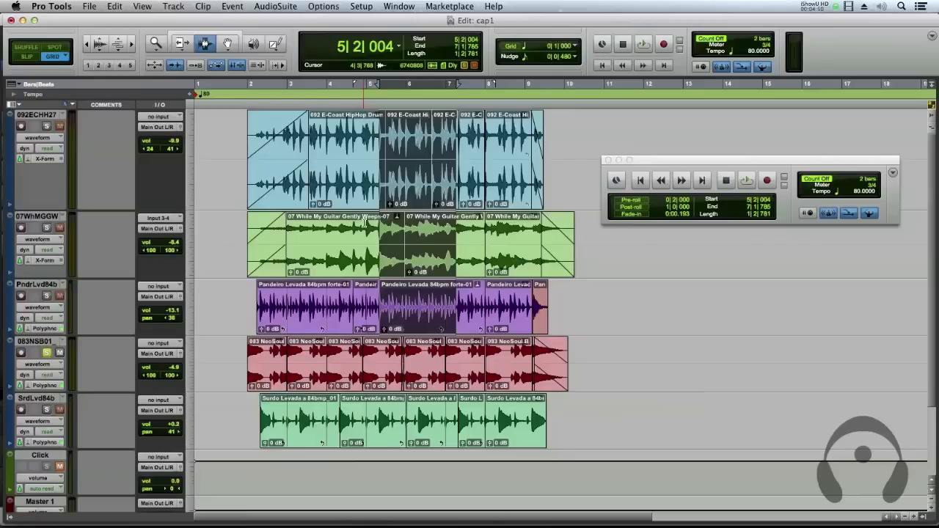
key(alt+shift+Tab)
key(alt+shift+Tab)
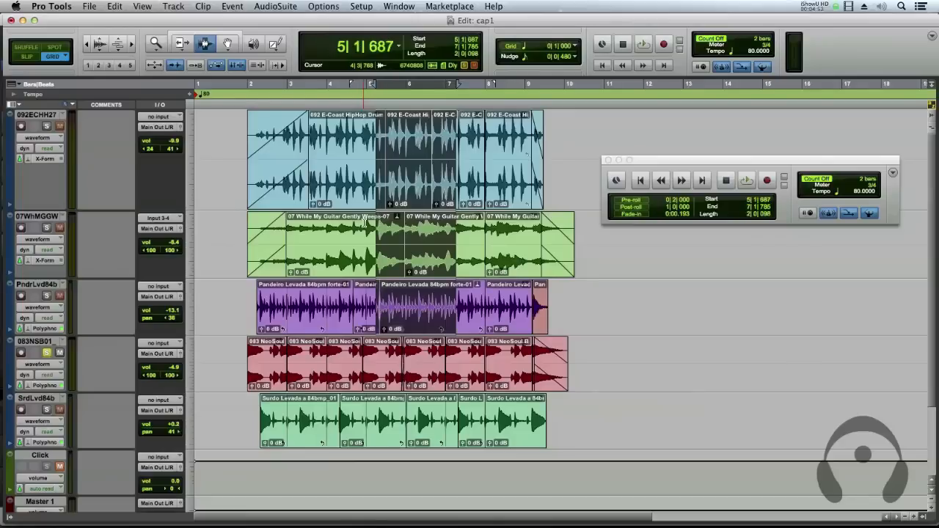
key(alt+shift+Tab)
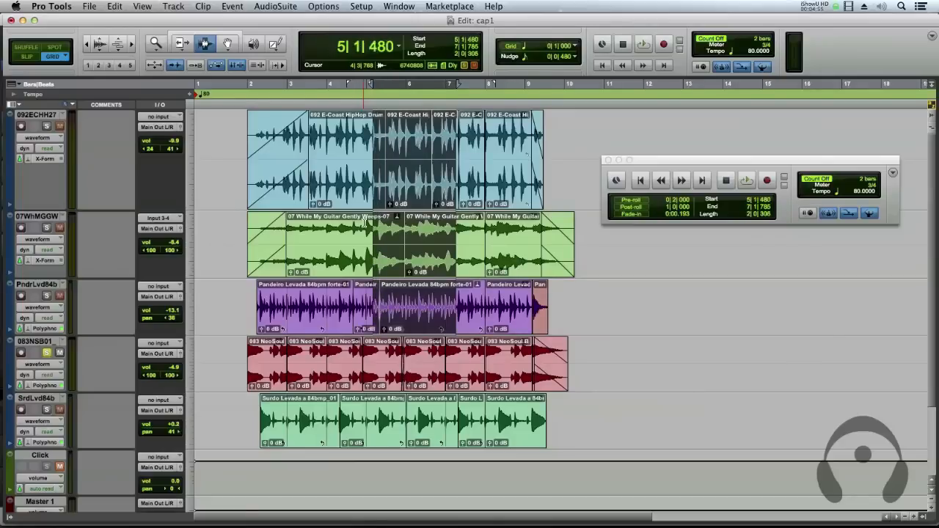
key(alt+shift+Tab)
key(alt+shift+Tab)
key(alt+shift+Tab)
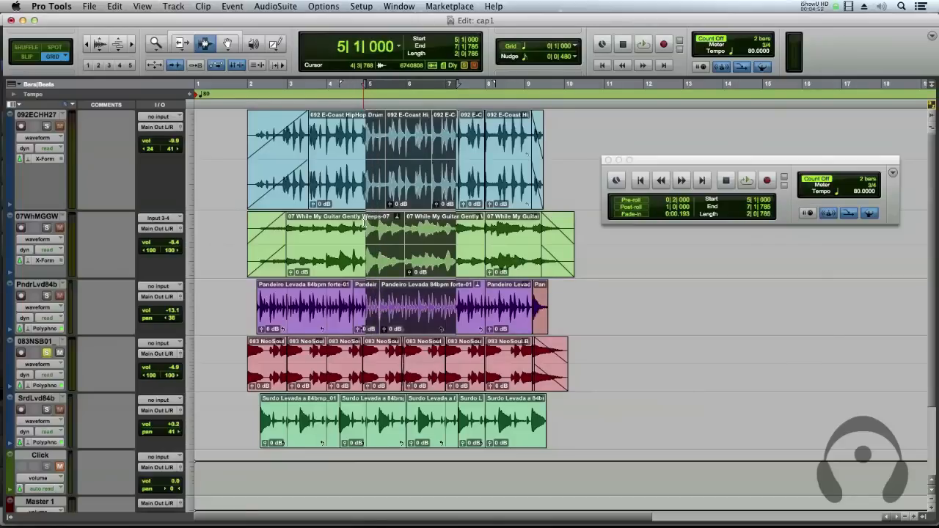
- Extend the three-track selection by transients, moving its start back to 4|3|467 and its end forward to 7|3|081
key(alt+shift+Tab)
key(alt+shift+Tab)
key(alt+shift+Tab)
key(alt+shift+Tab)
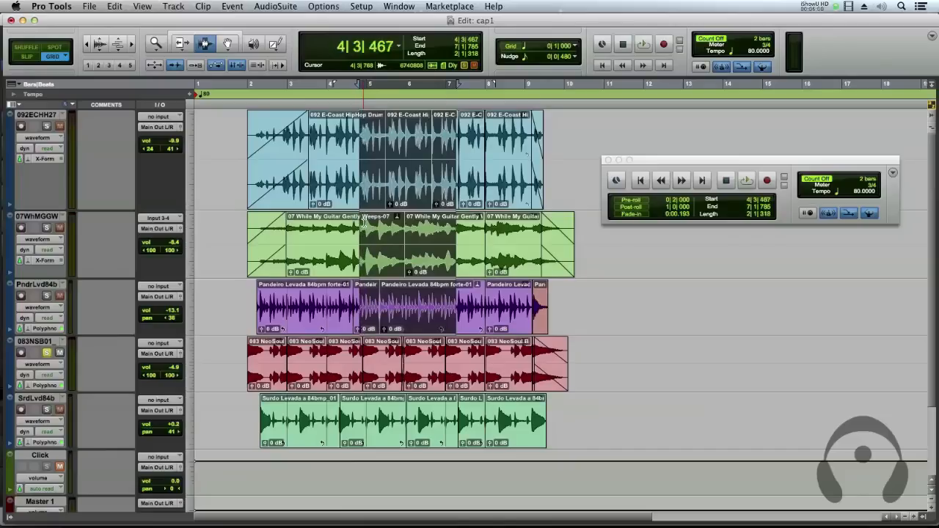
key(shift+Tab)
key(shift+Tab)
key(shift+Tab)
key(shift+Tab)
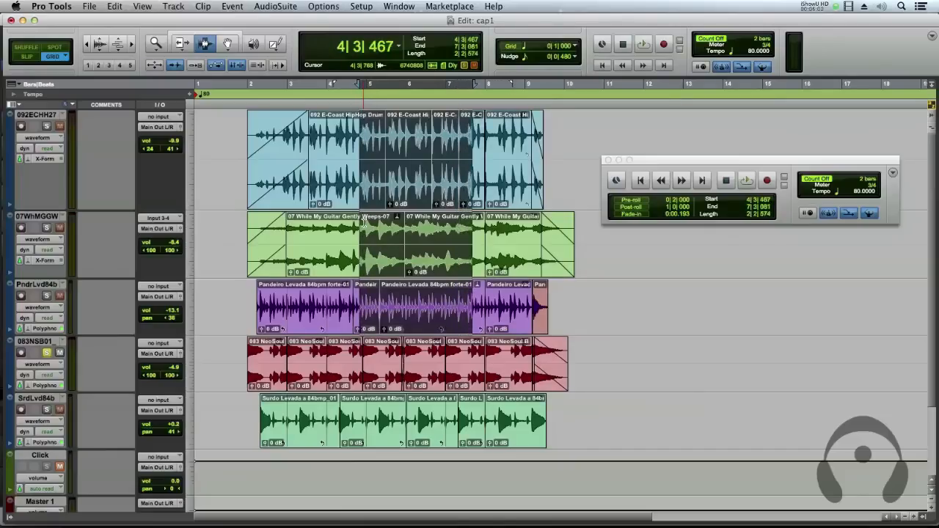
- Extend the start of the three-track selection back through earlier transients to 4|1|000
key(alt+shift+Tab)
key(alt+shift+Tab)
key(alt+shift+Tab)
key(alt+shift+Tab)
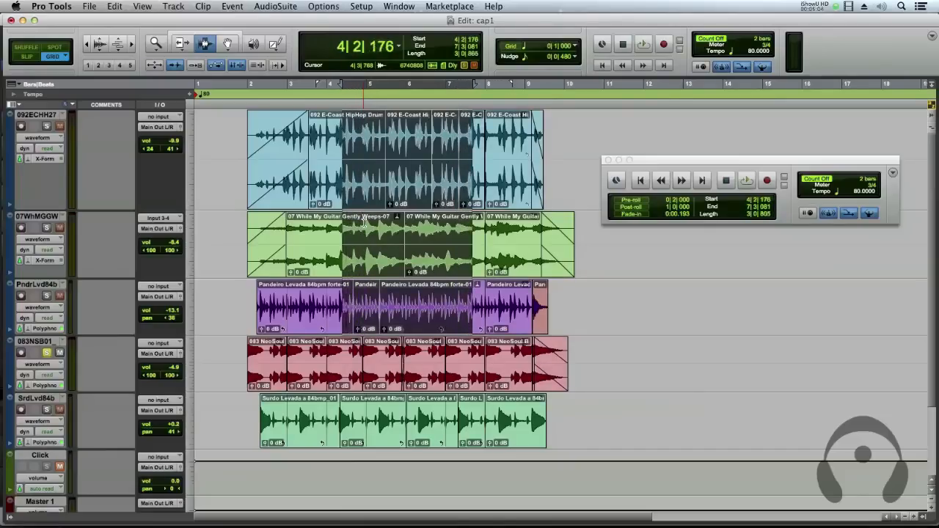
key(alt+shift+Tab)
key(alt+shift+Tab)
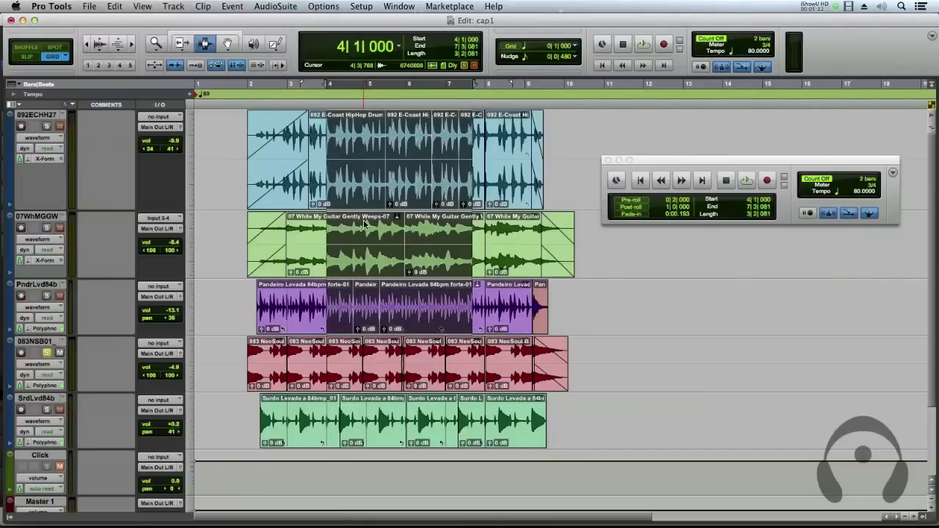
- Clear the selection by placing the cursor at 10|3|000 on the 092ECHH27 track, past its last clip
click(175, 66)
click(589, 169)
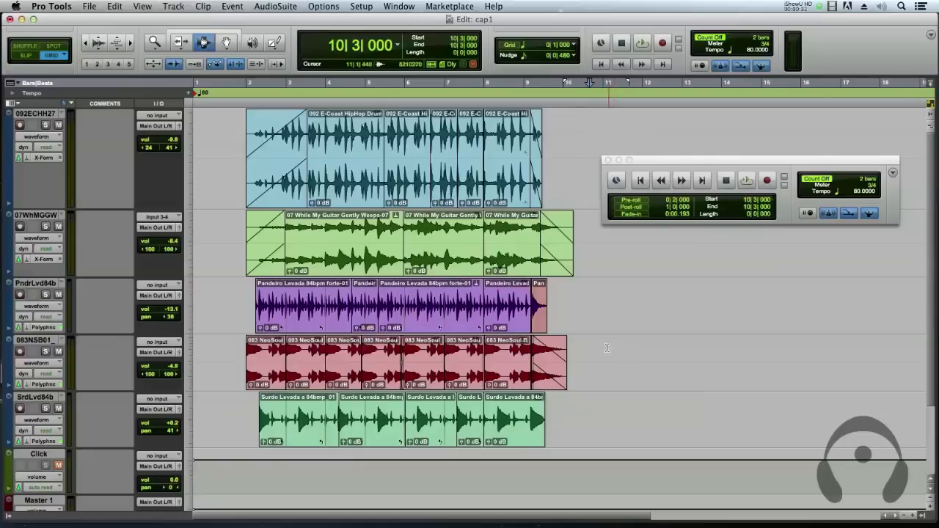
- Open the Pro Tools Help and move the floating Transport window up, clear of the help contents
click(494, 6)
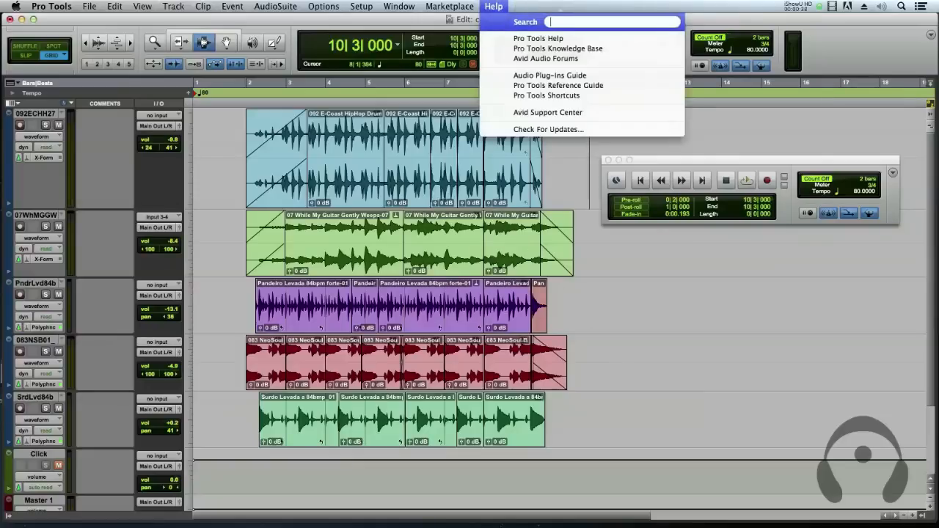
click(526, 42)
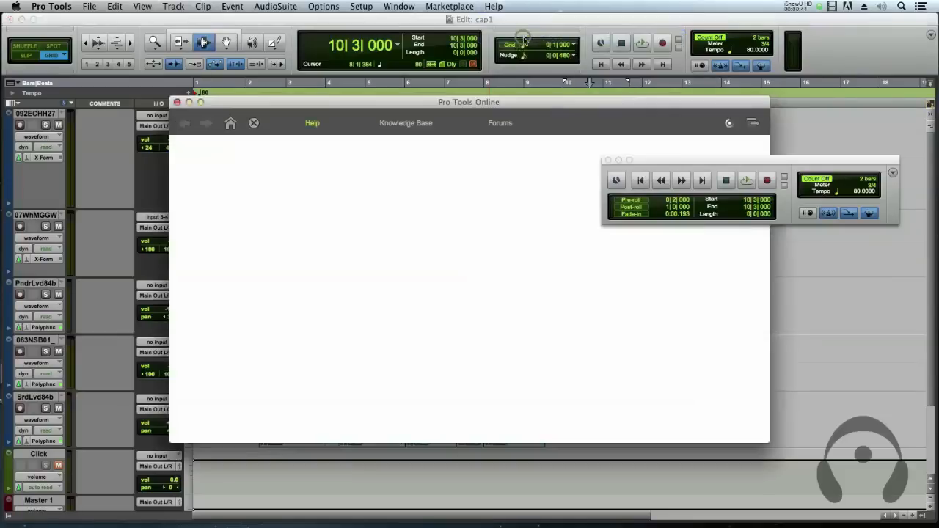
drag(650, 160, 667, 126)
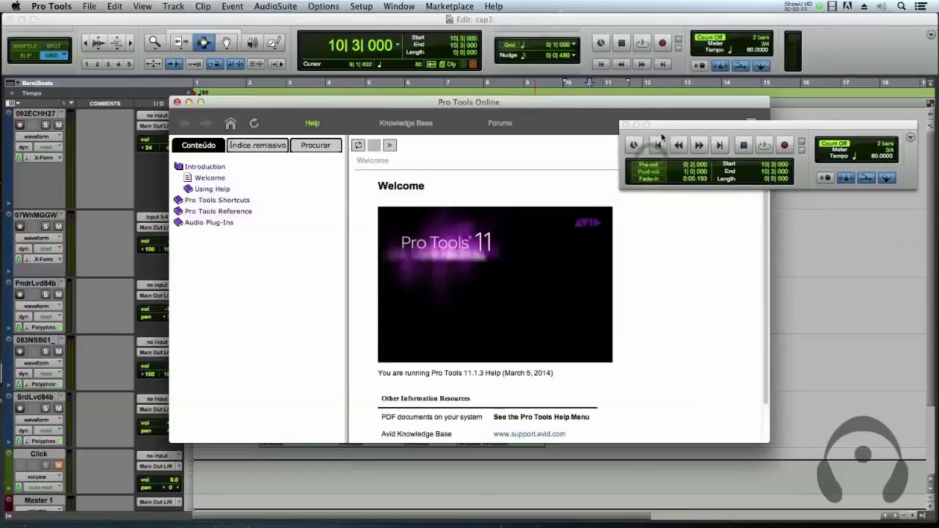
- Look up the Parameter Change topic under Global Keyboard Shortcuts in the Pro Tools Shortcuts help
click(220, 200)
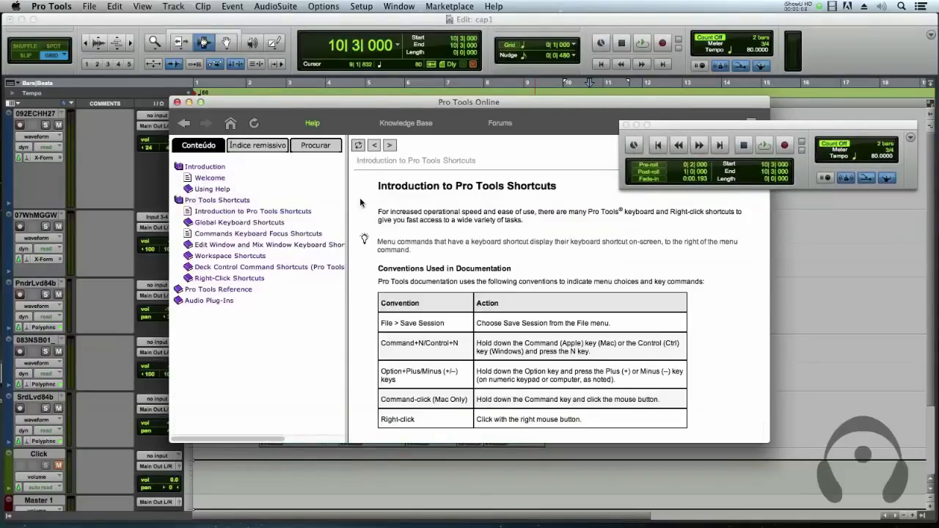
click(254, 224)
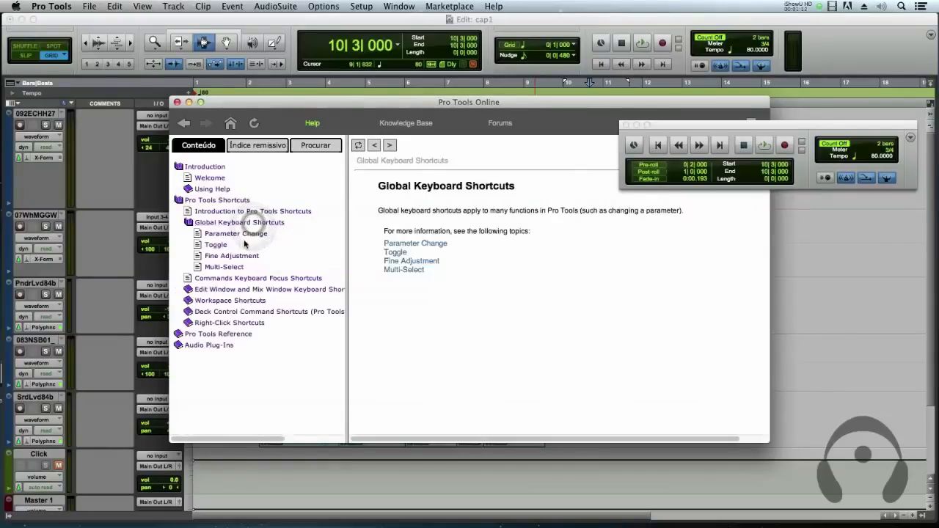
click(234, 234)
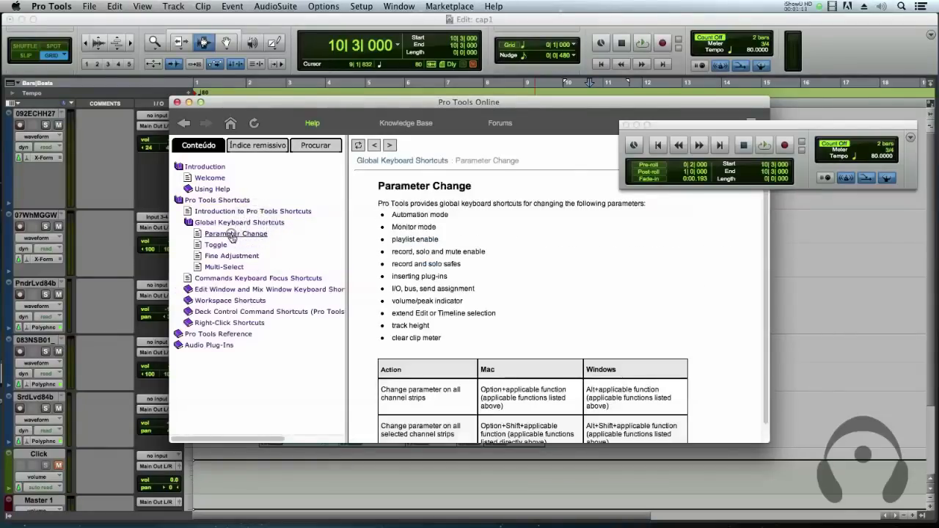
- Open the Playback topic of the Edit Window and Mix Window Keyboard Shortcuts and review its Mac and Windows shortcuts
click(286, 290)
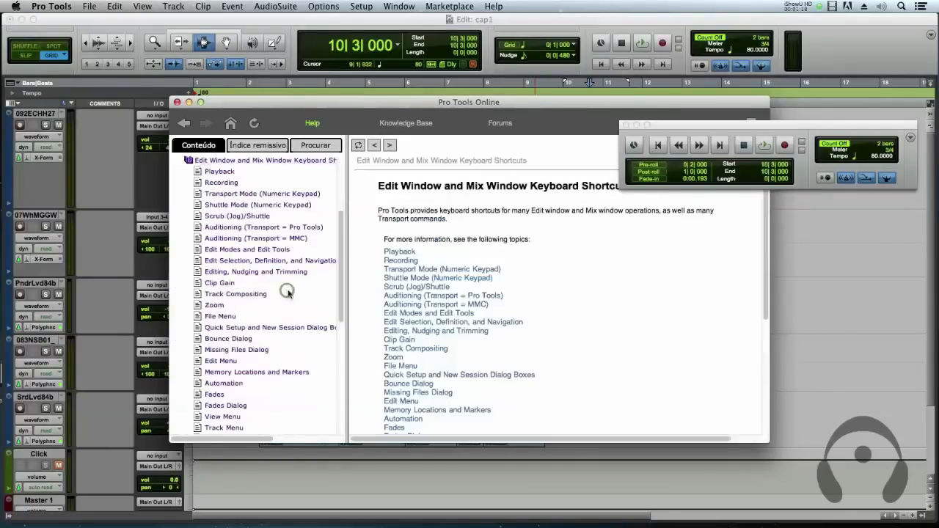
click(406, 253)
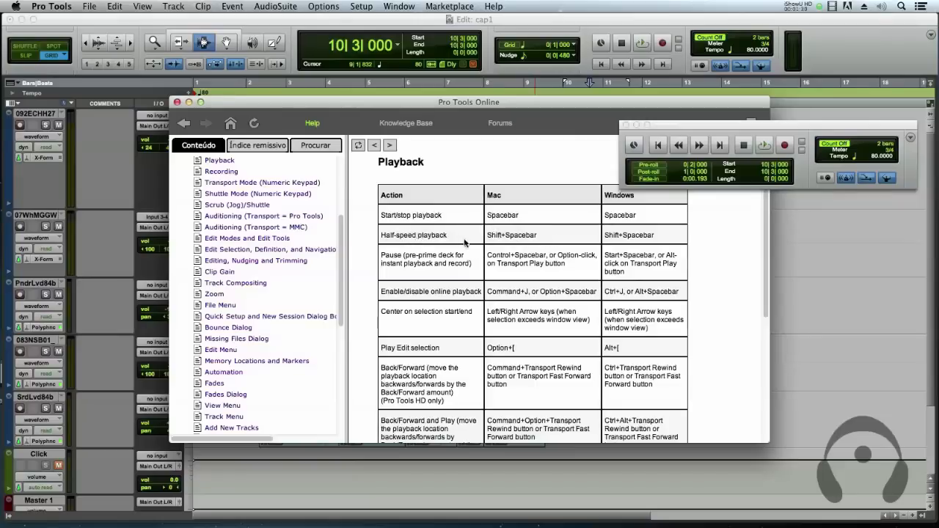
scroll(458, 218, down, 10)
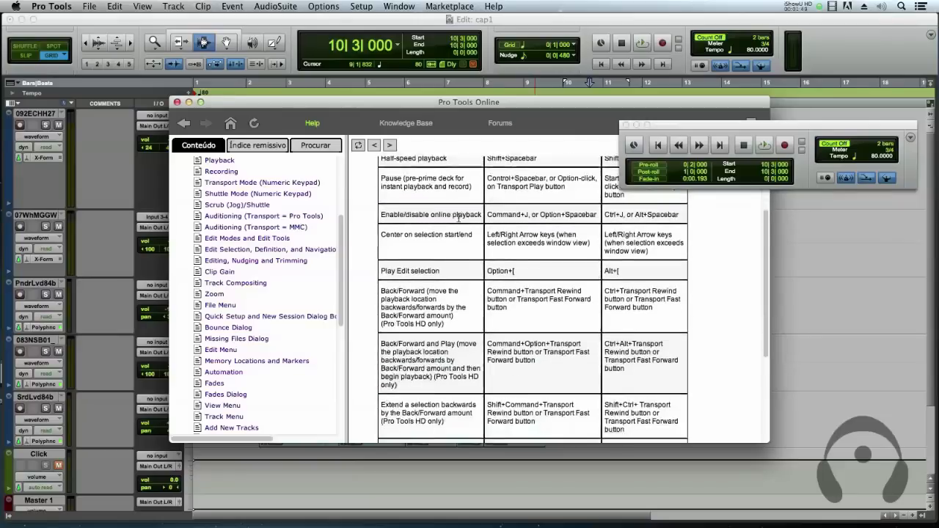
scroll(463, 223, up, 10)
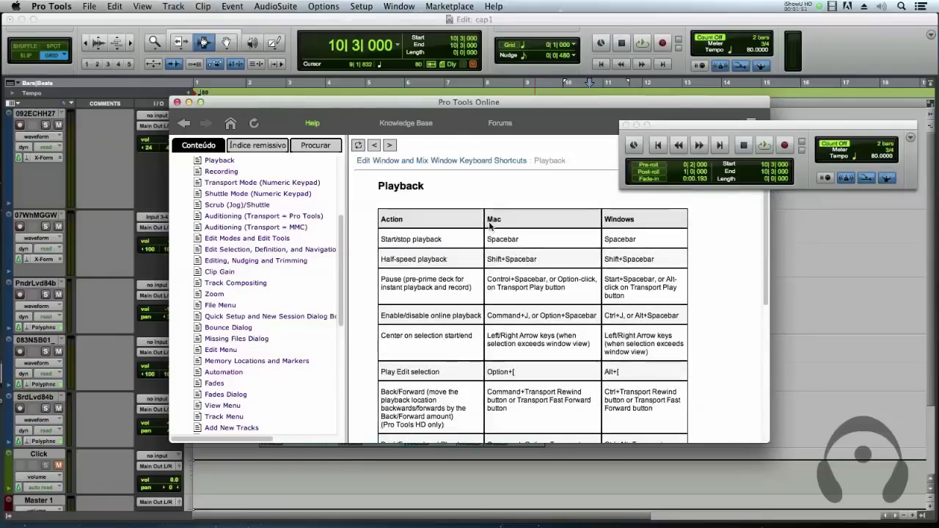
- Open the Zoom shortcuts topic and read through its whole table of Mac and Windows shortcuts
scroll(326, 237, up, 4)
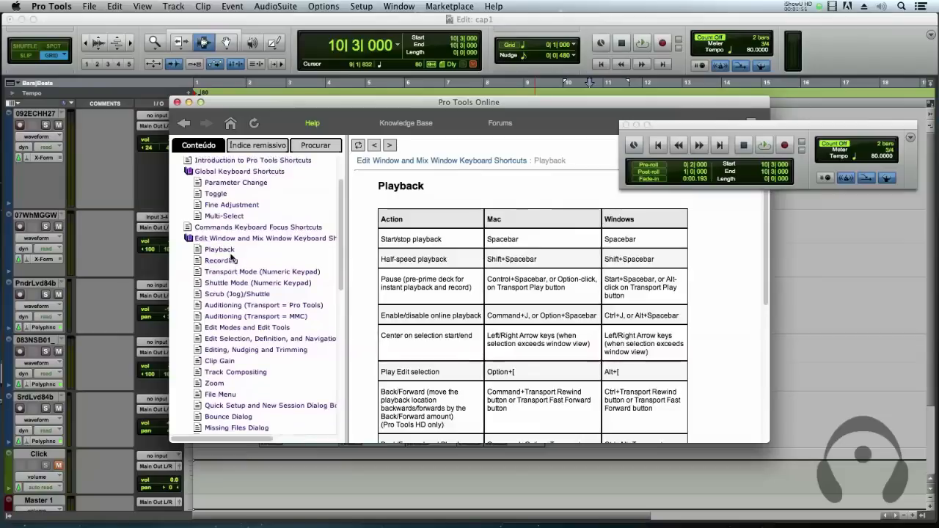
click(214, 384)
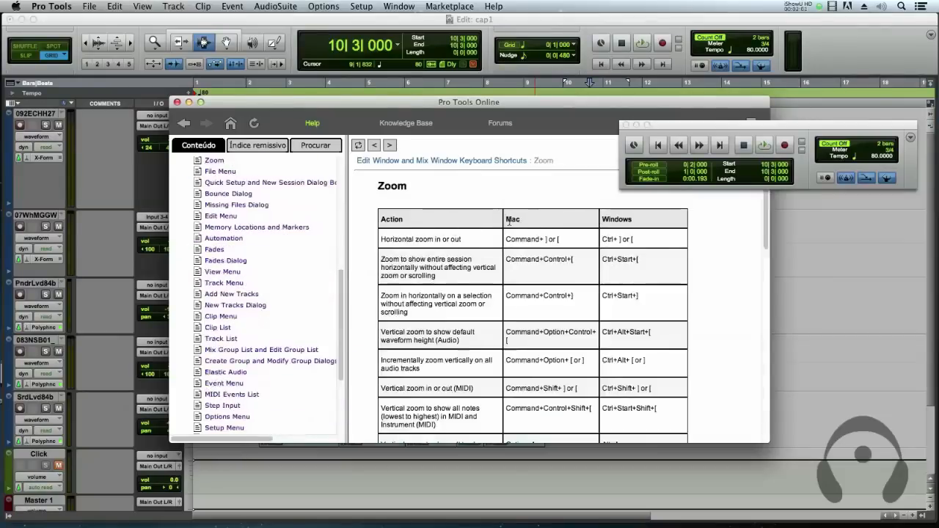
scroll(515, 236, down, 15)
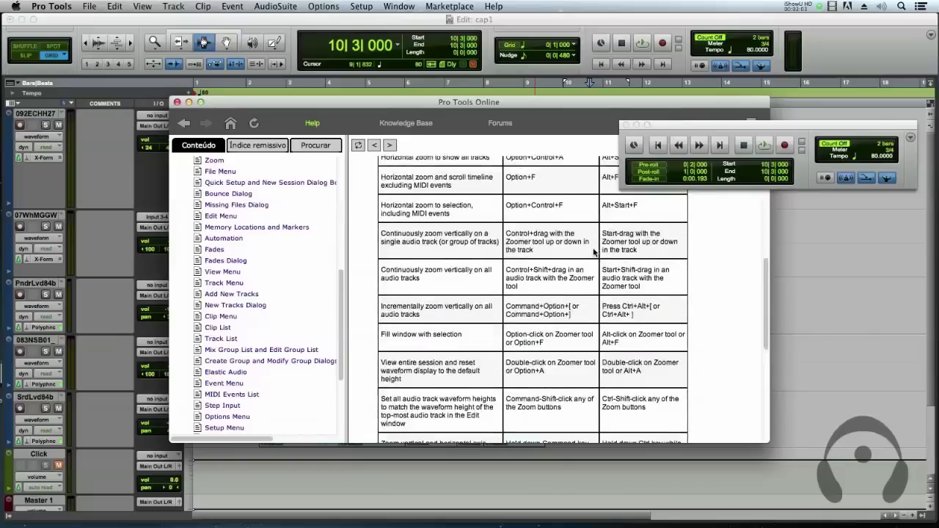
scroll(595, 252, down, 2)
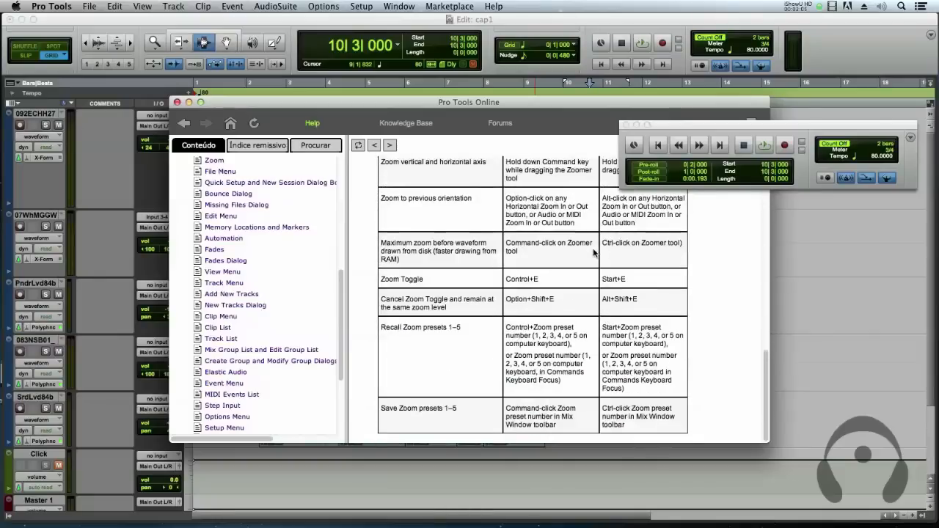
scroll(593, 251, up, 15)
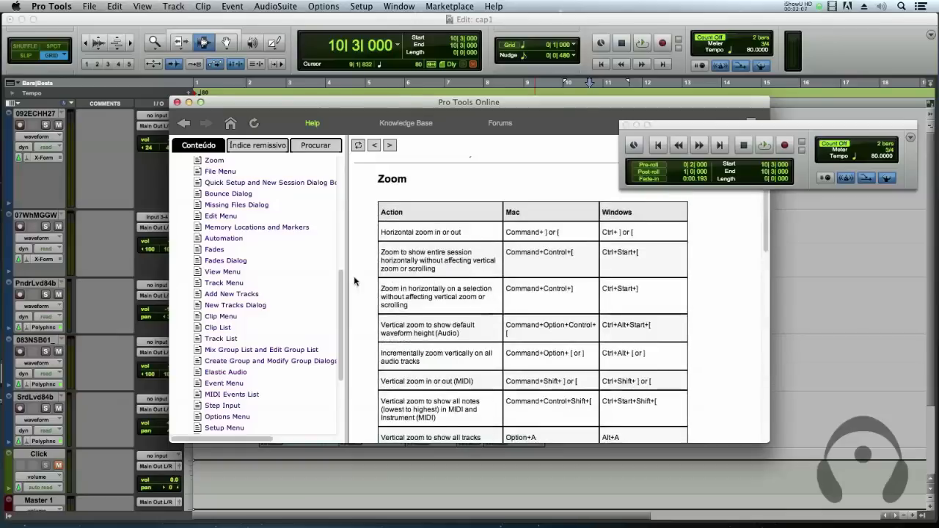
- Look over the remaining shortcut topics in the help contents and close the help window
scroll(273, 274, down, 5)
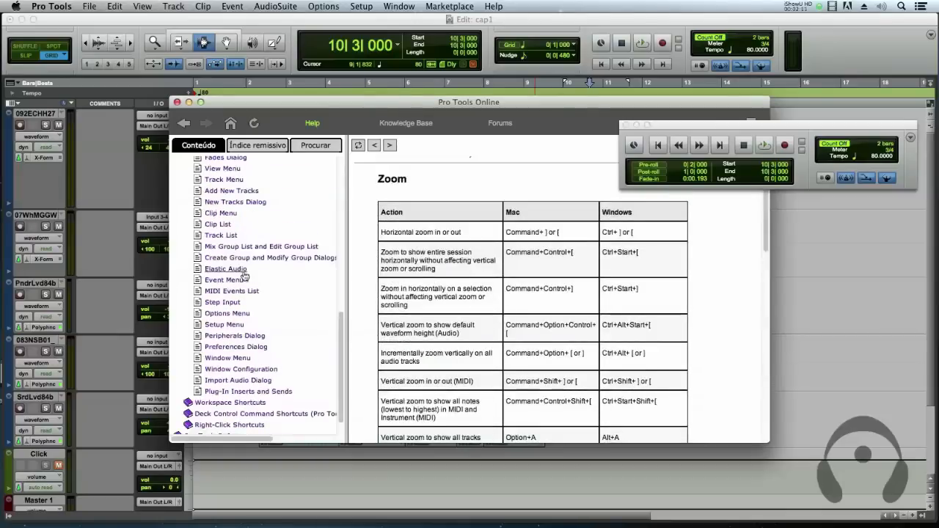
scroll(342, 254, up, 3)
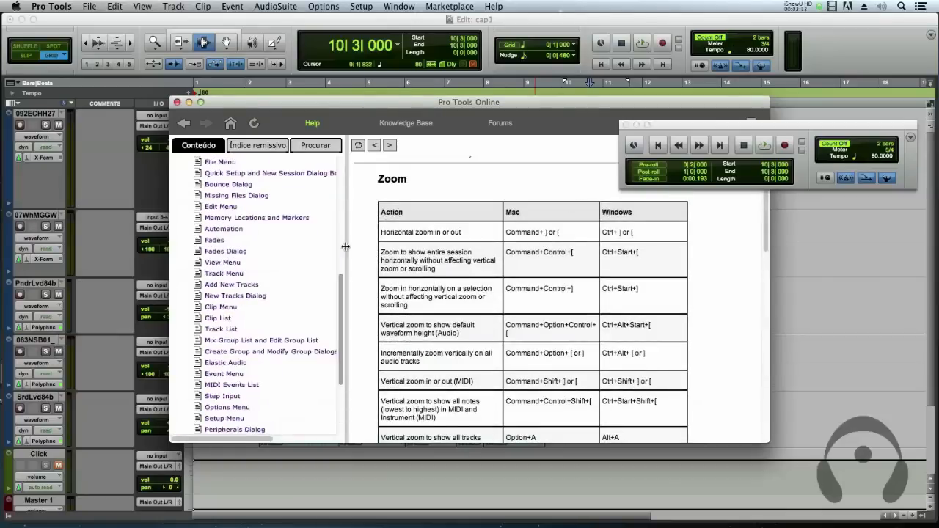
scroll(332, 273, up, 10)
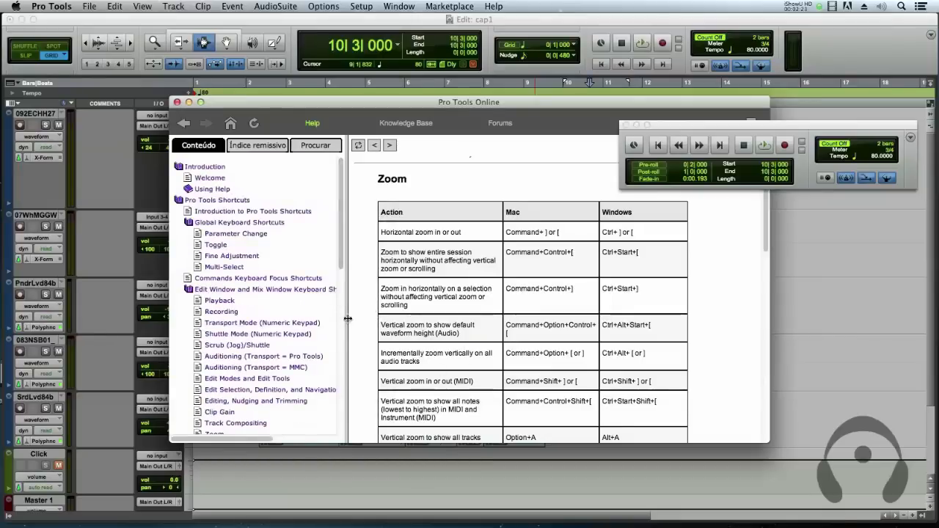
drag(486, 104, 427, 110)
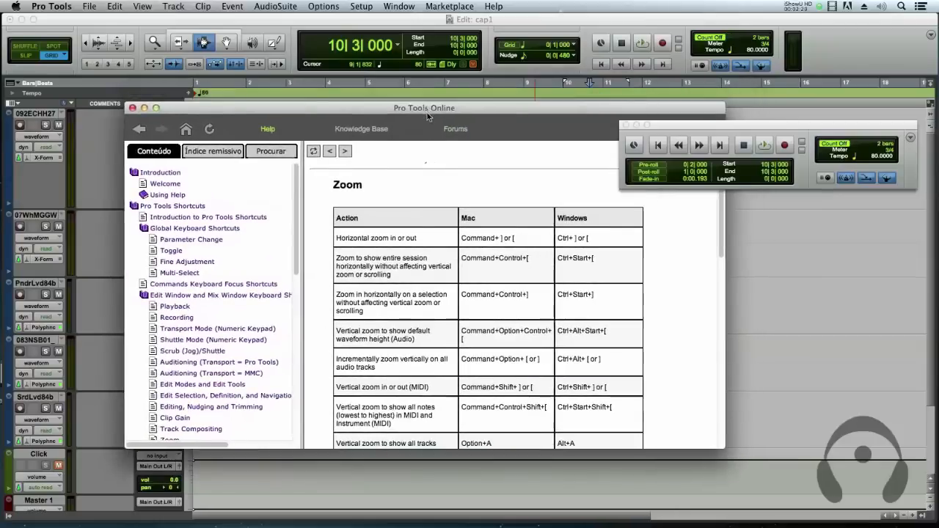
click(133, 108)
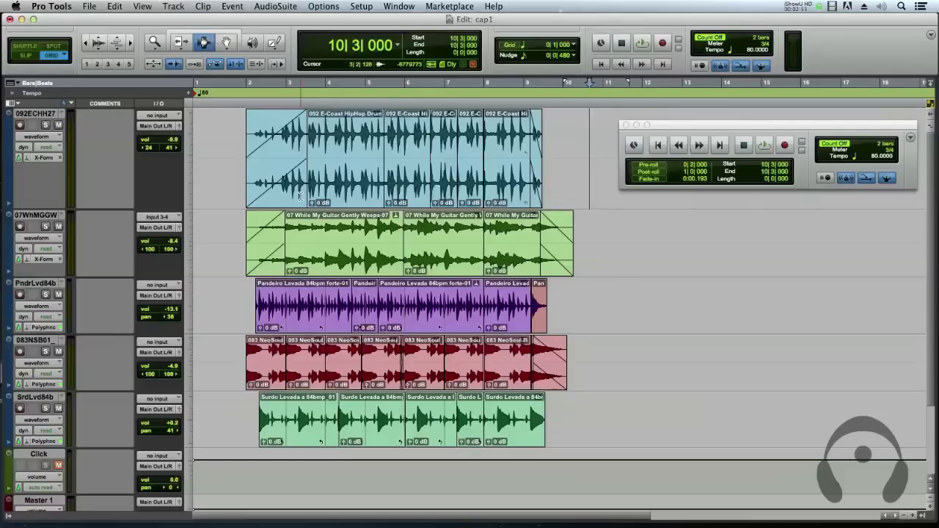
click(399, 6)
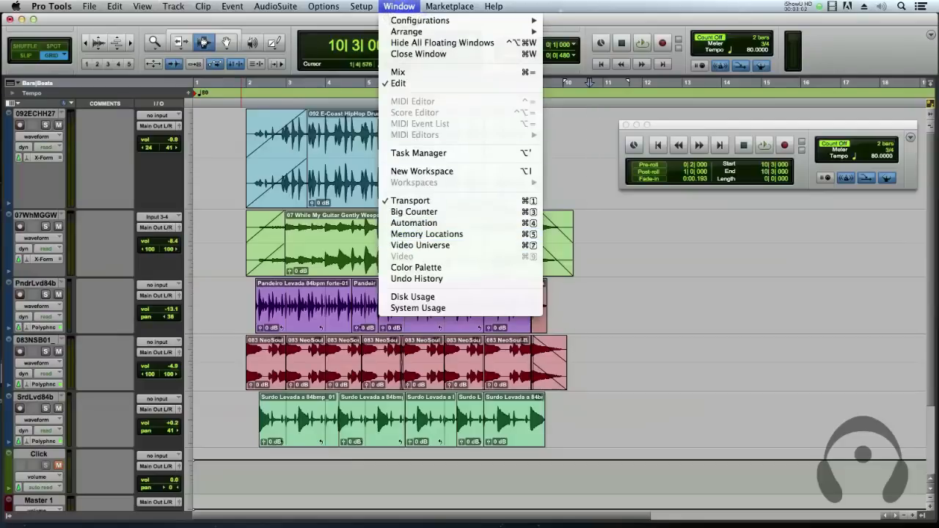
mouse_move(470, 20)
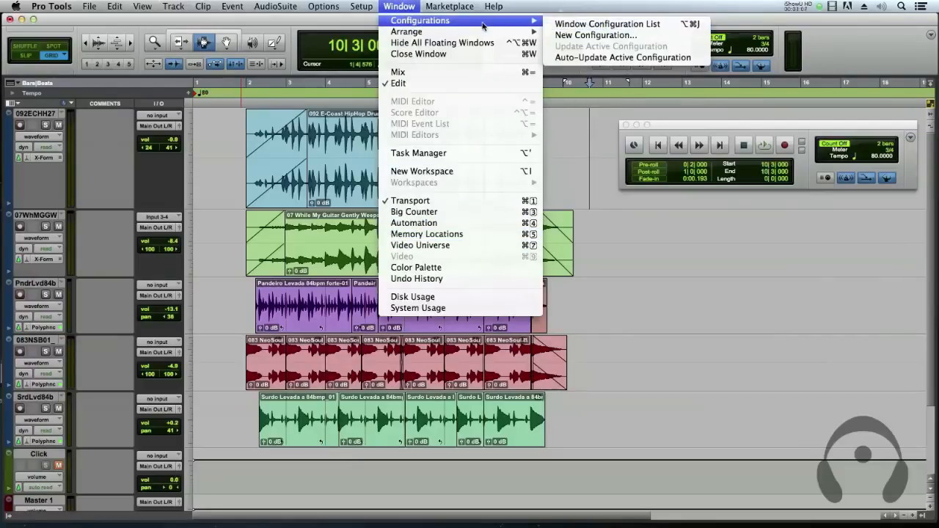
click(231, 156)
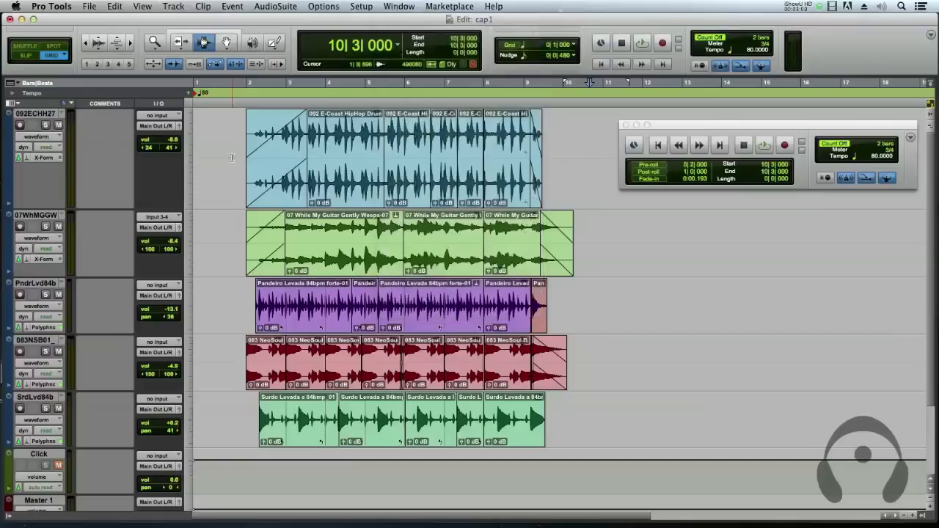